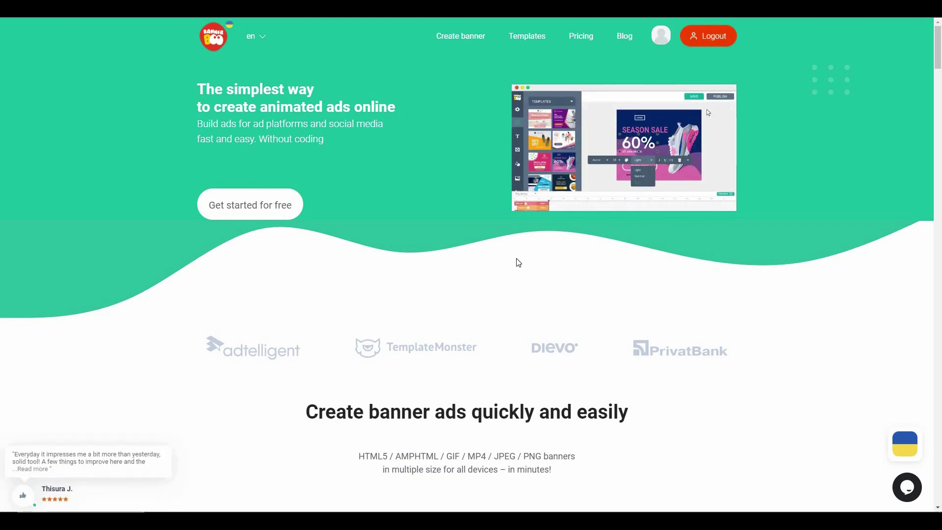
# Step: Scroll down through the Display Ads template categories and template grid
pyautogui.scroll(-5, 448, 248)
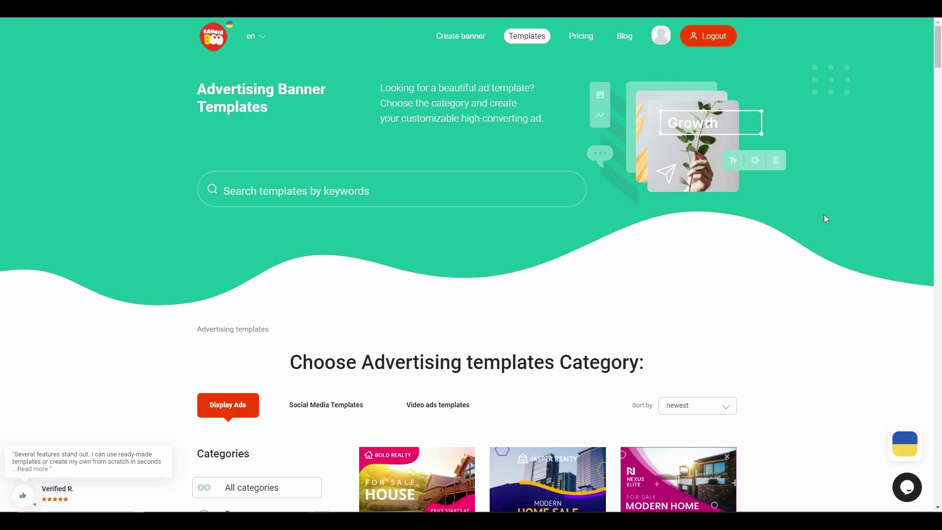
pyautogui.scroll(-5, 826, 219)
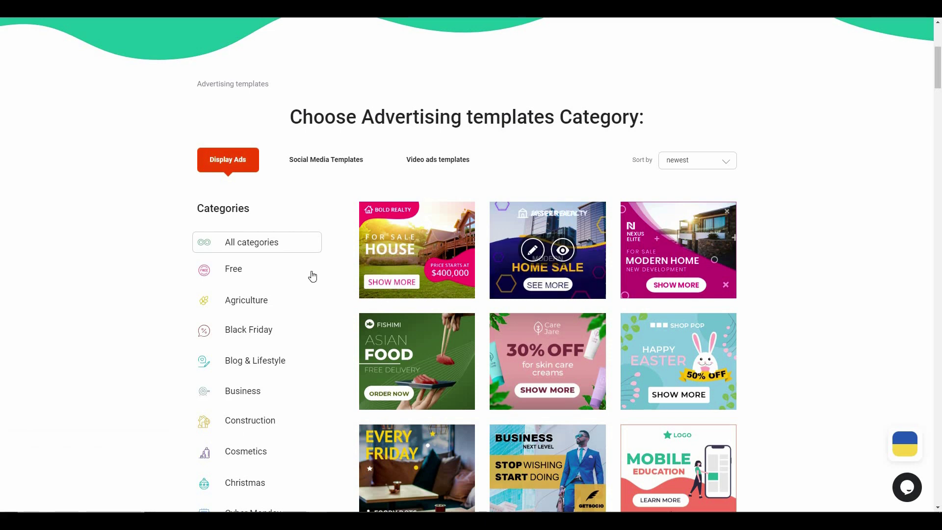
pyautogui.scroll(-2, 289, 216)
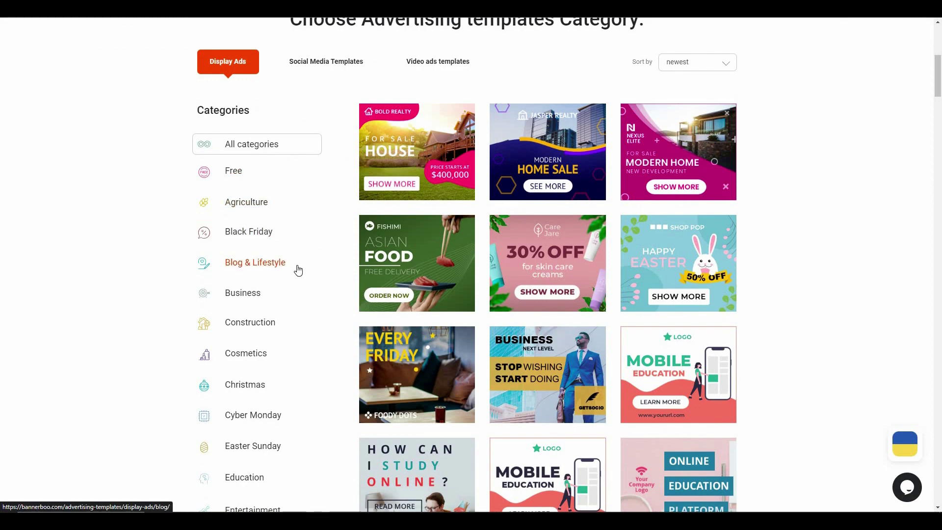
pyautogui.scroll(-12, 298, 270)
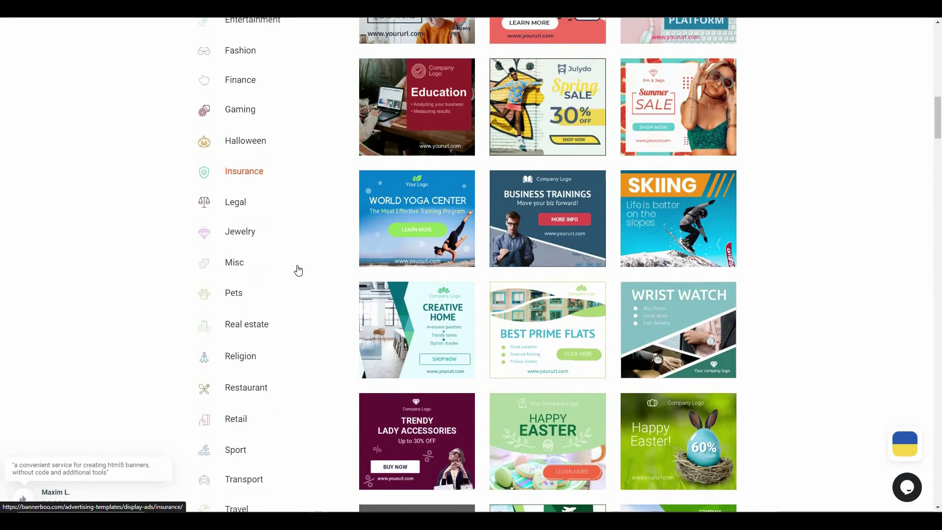
pyautogui.scroll(-1, 298, 270)
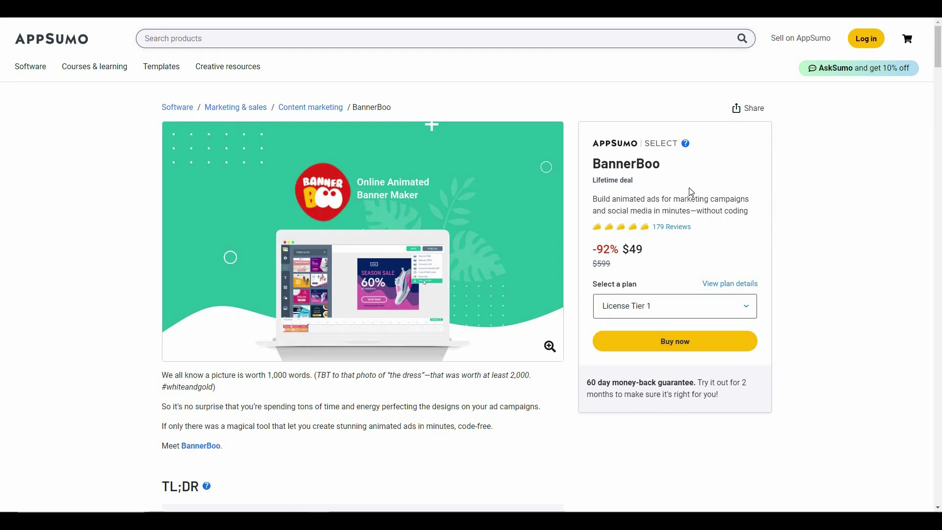
# Step: Scroll the AppSumo BannerBoo lifetime deal page down to its Plans & features section
pyautogui.tripleClick(609, 184)
pyautogui.scroll(-1, 658, 238)
pyautogui.click(633, 261)
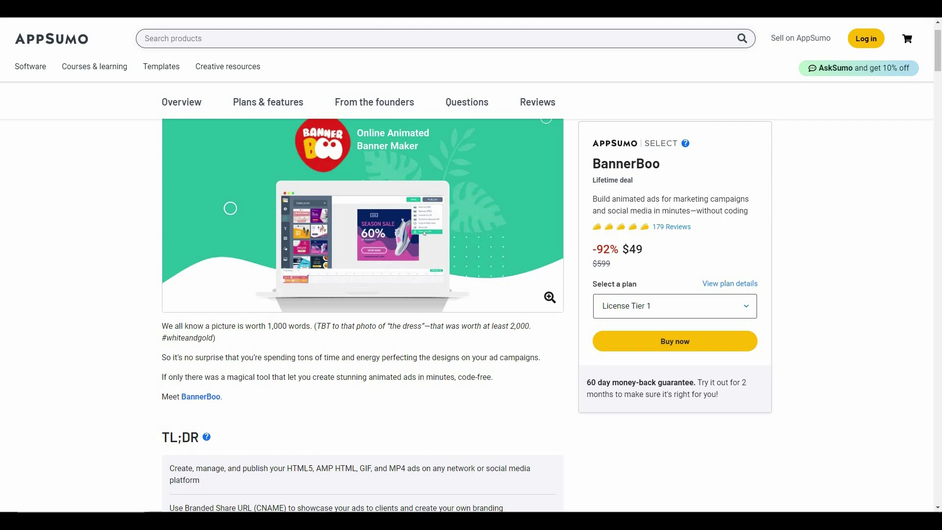
pyautogui.scroll(-7, 249, 274)
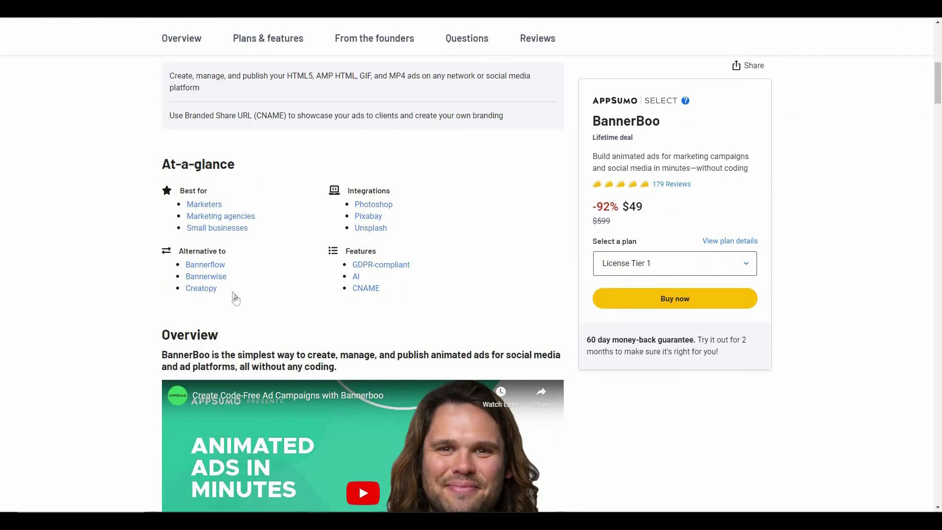
pyautogui.scroll(-10, 234, 295)
pyautogui.scroll(-20, 236, 300)
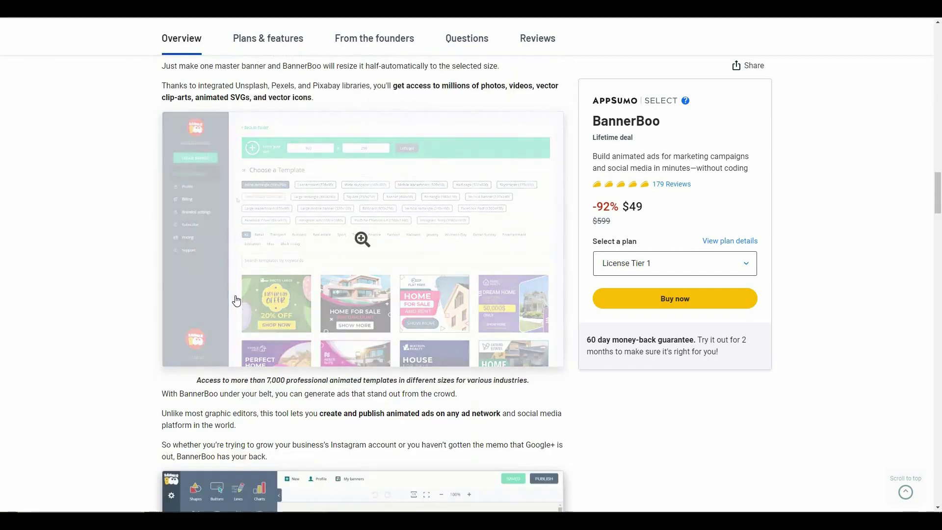
pyautogui.scroll(-15, 237, 300)
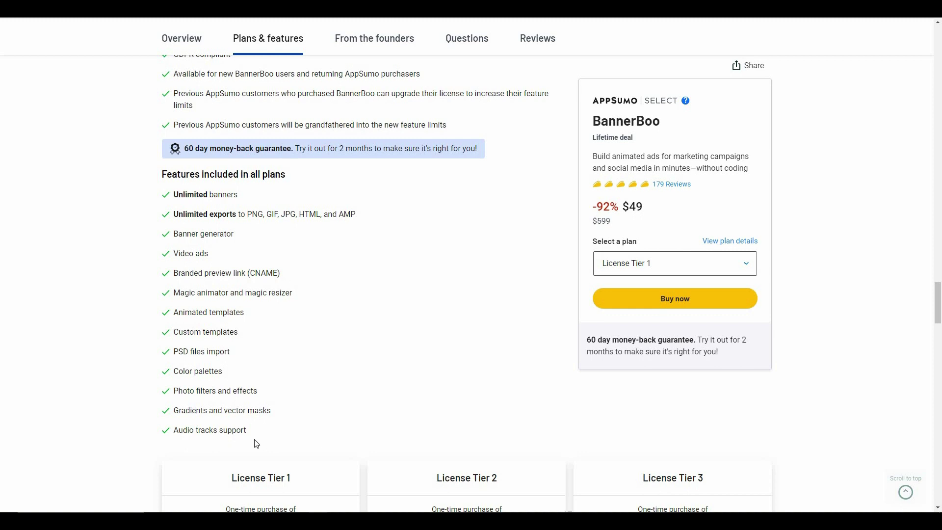
# Step: Scroll down to the three License Tier price cards, then back up the page
pyautogui.scroll(-4, 256, 444)
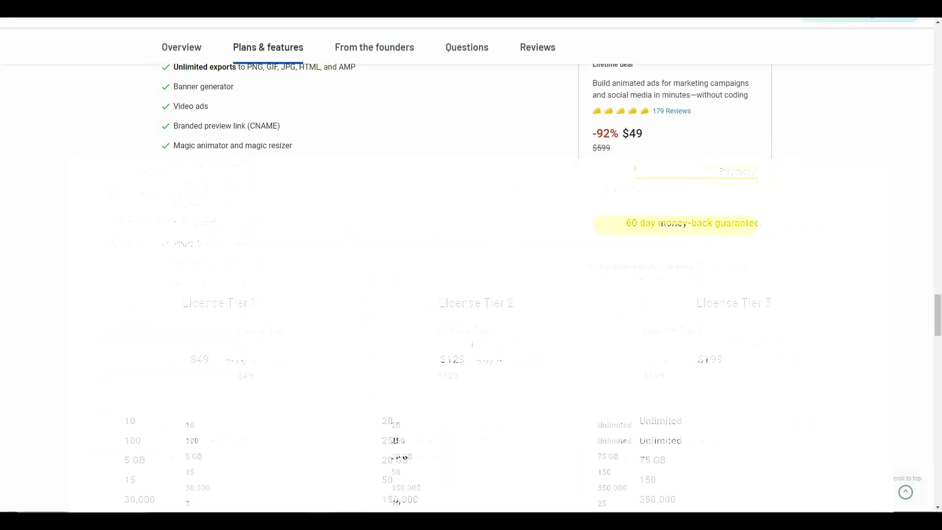
pyautogui.scroll(7, 473, 351)
pyautogui.scroll(15, 472, 352)
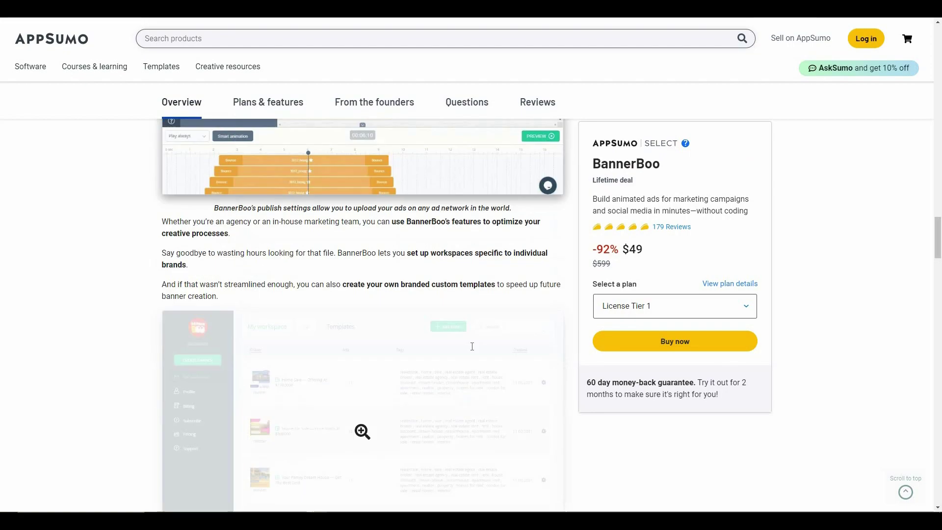
pyautogui.scroll(12, 472, 352)
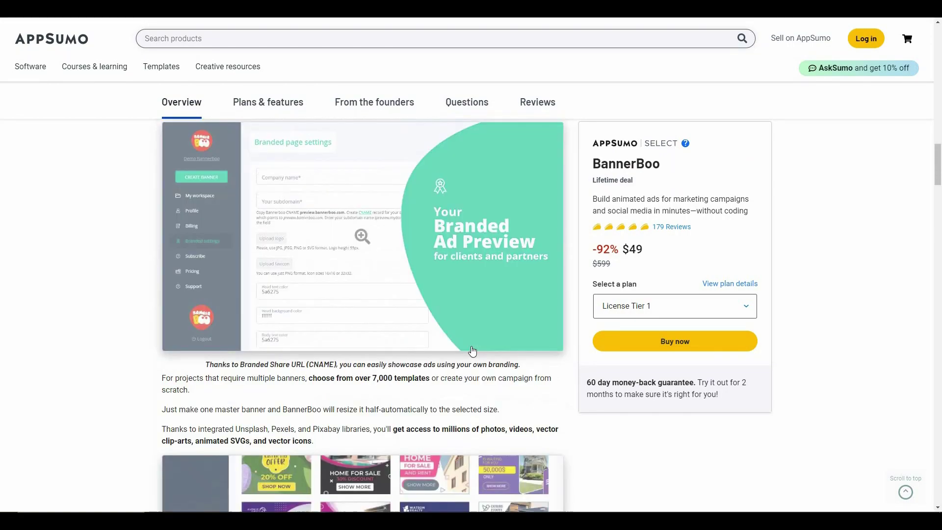
pyautogui.scroll(3, 473, 351)
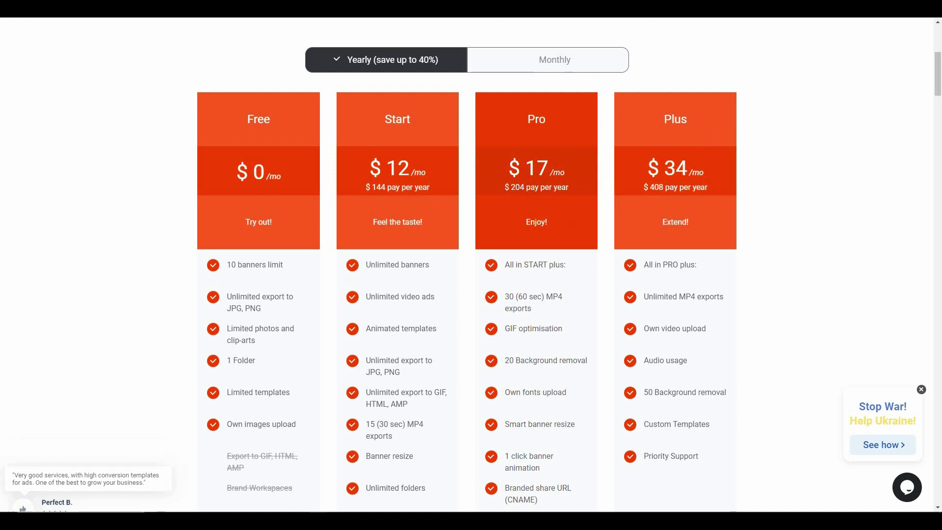
# Step: Switch the BannerBoo pricing plans to monthly billing
pyautogui.click(576, 66)
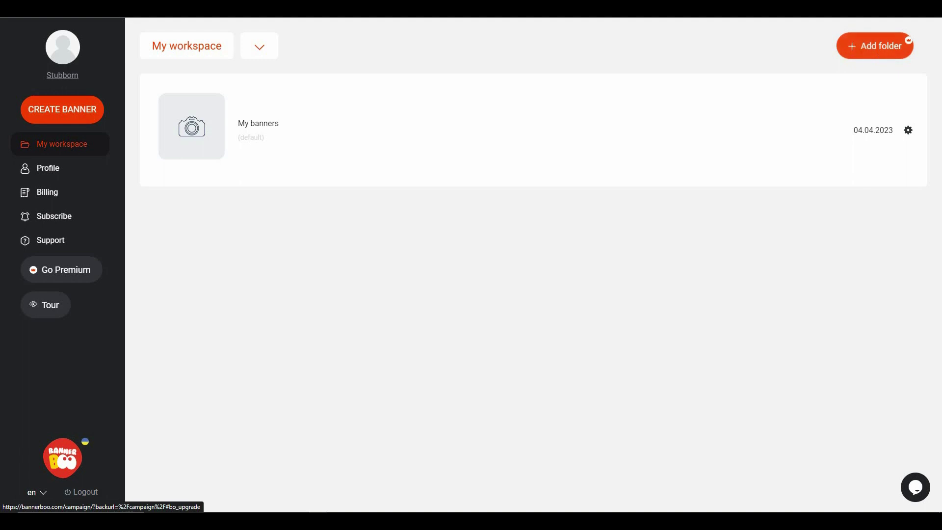
# Step: Open the My banners folder and start creating a new banner
pyautogui.click(253, 129)
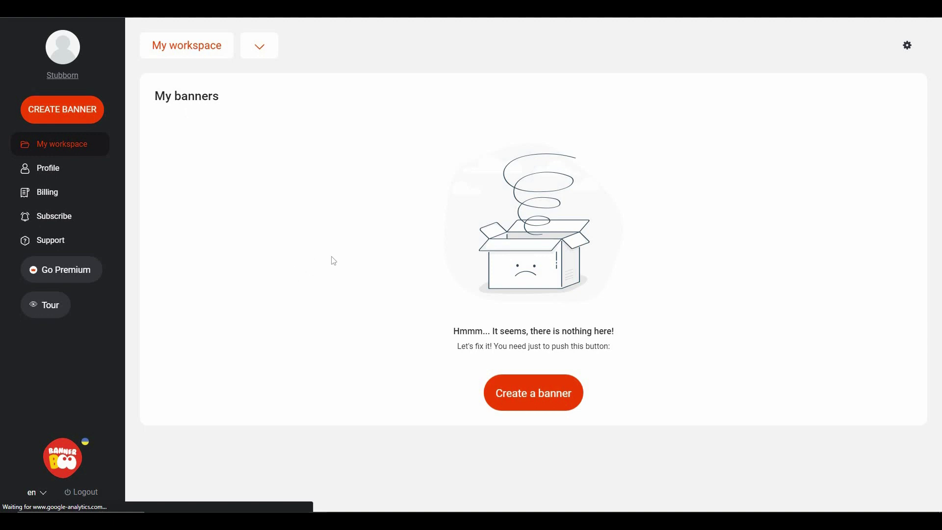
pyautogui.click(565, 410)
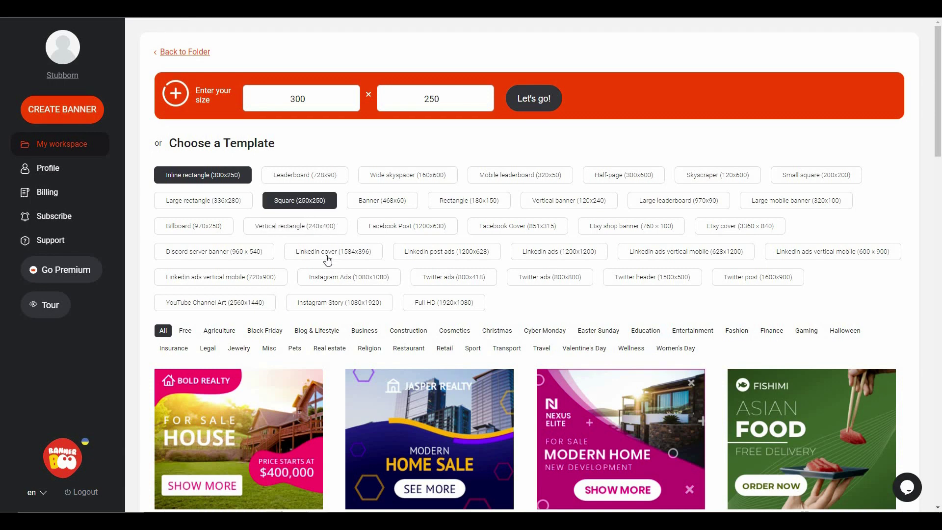
# Step: Try the LinkedIn cover, LinkedIn post, Instagram Ads, Twitter ads and YouTube Channel Art sizes
pyautogui.click(353, 260)
pyautogui.click(433, 263)
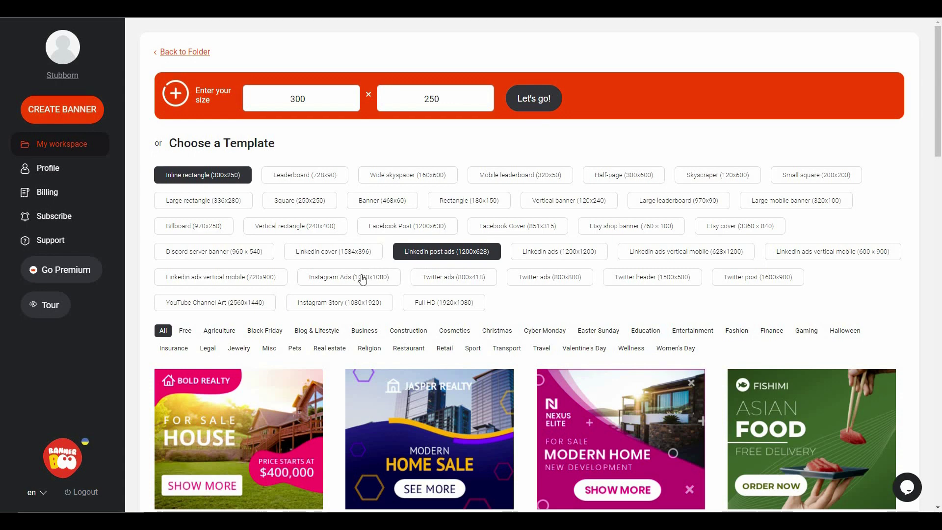
pyautogui.click(358, 279)
pyautogui.click(478, 282)
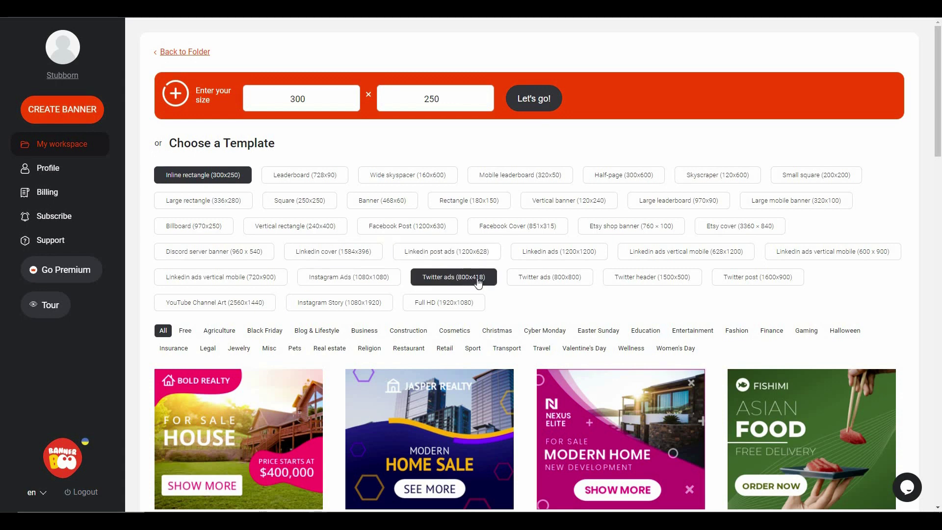
pyautogui.click(256, 307)
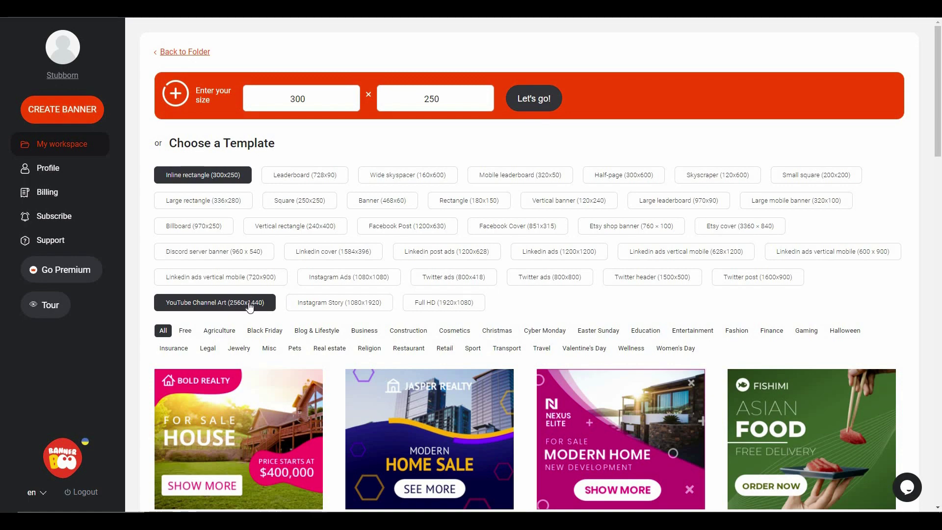
# Step: Browse the templates, filter to Sport, and open the 30% OFF skin care template
pyautogui.scroll(-4, 255, 303)
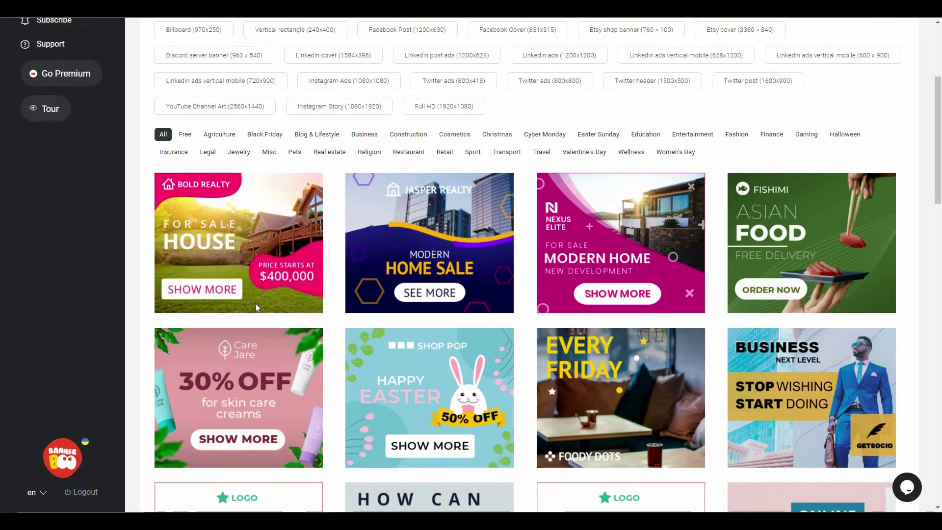
pyautogui.scroll(-2, 265, 307)
pyautogui.scroll(-18, 267, 307)
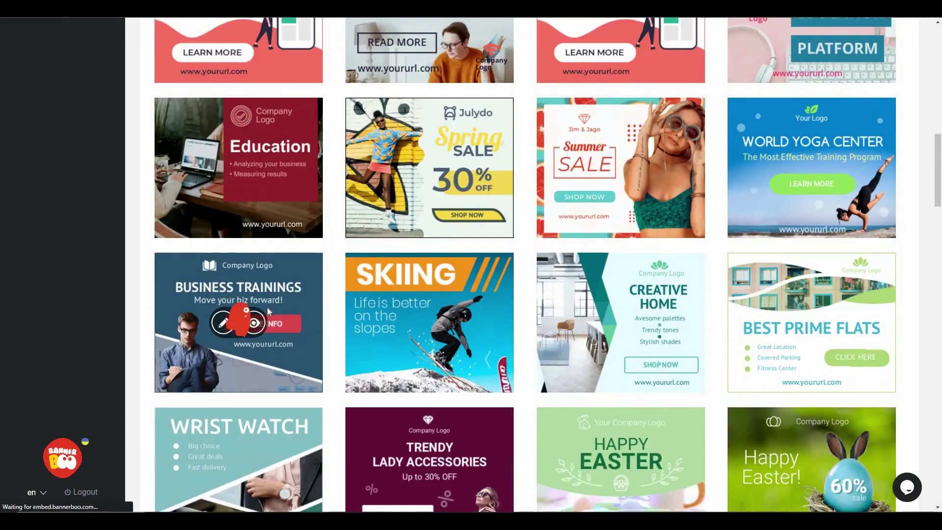
pyautogui.scroll(-7, 268, 312)
pyautogui.scroll(20, 267, 311)
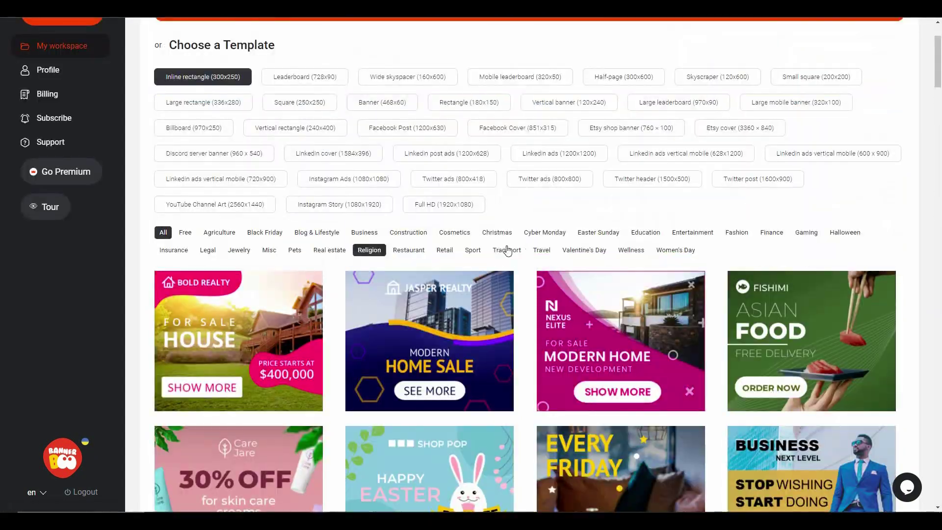
pyautogui.click(472, 250)
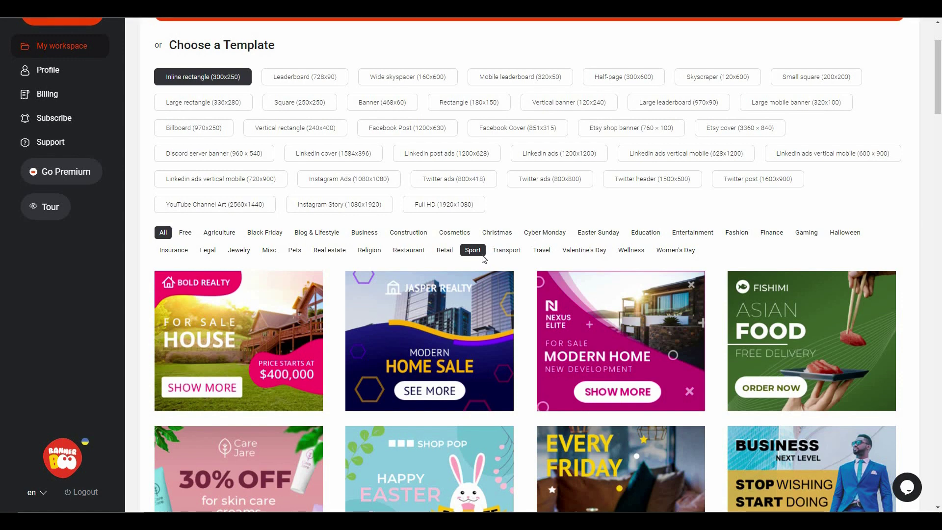
pyautogui.scroll(-4, 446, 272)
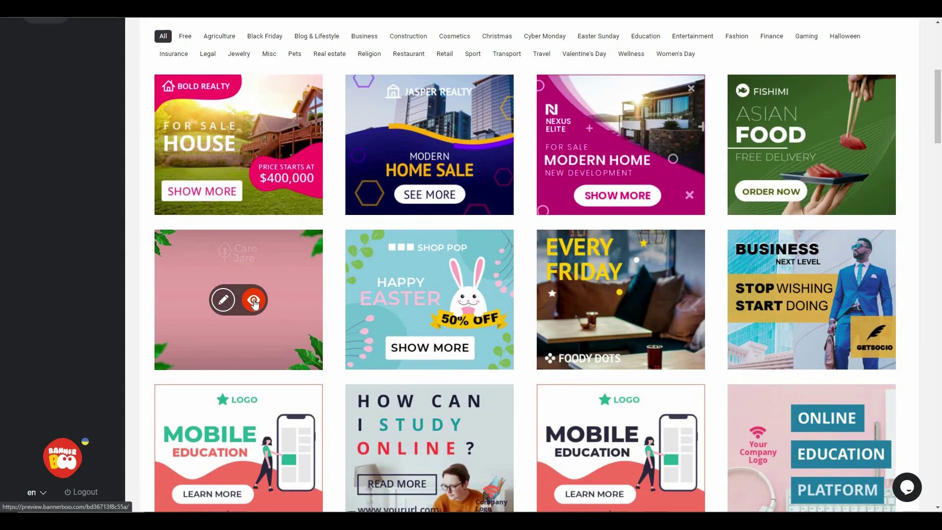
pyautogui.click(225, 301)
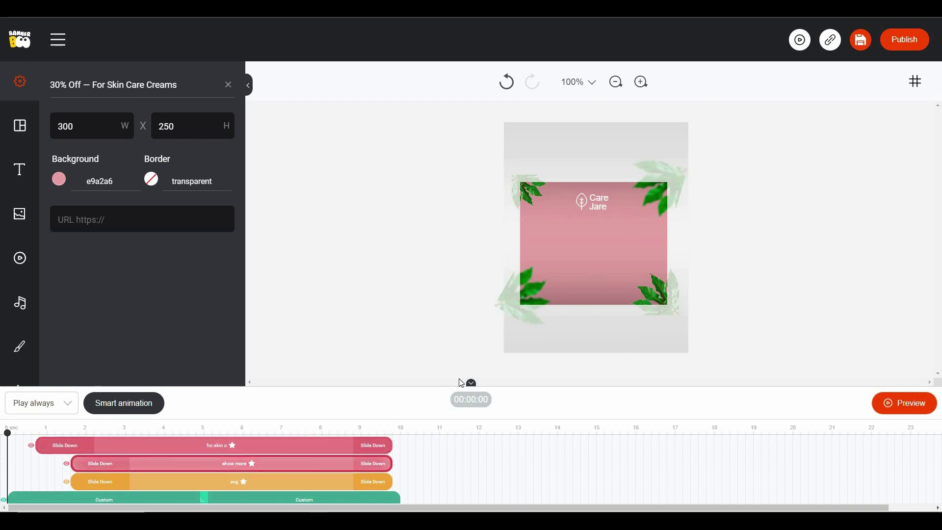
# Step: Enlarge the timeline, select the show more layer track, then the SHOW MORE button
pyautogui.moveTo(420, 385); pyautogui.dragTo(431, 296)
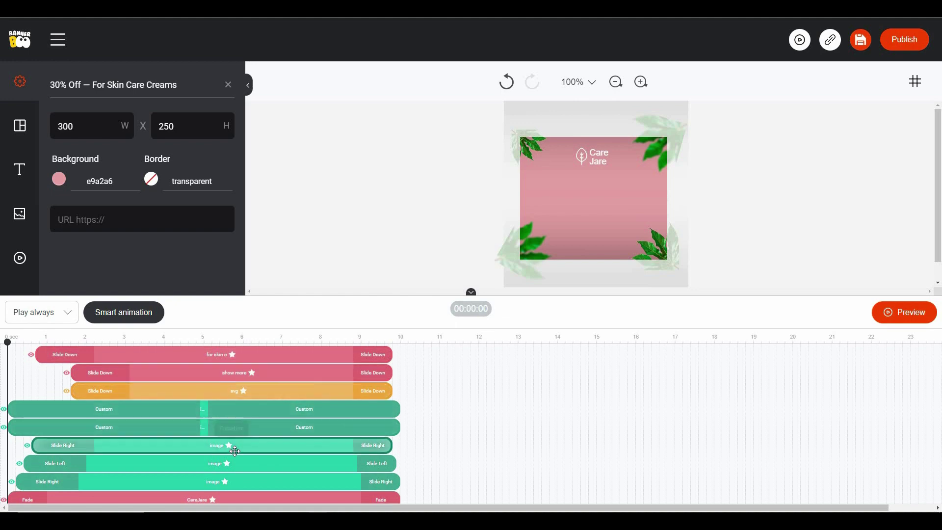
pyautogui.scroll(-2, 236, 451)
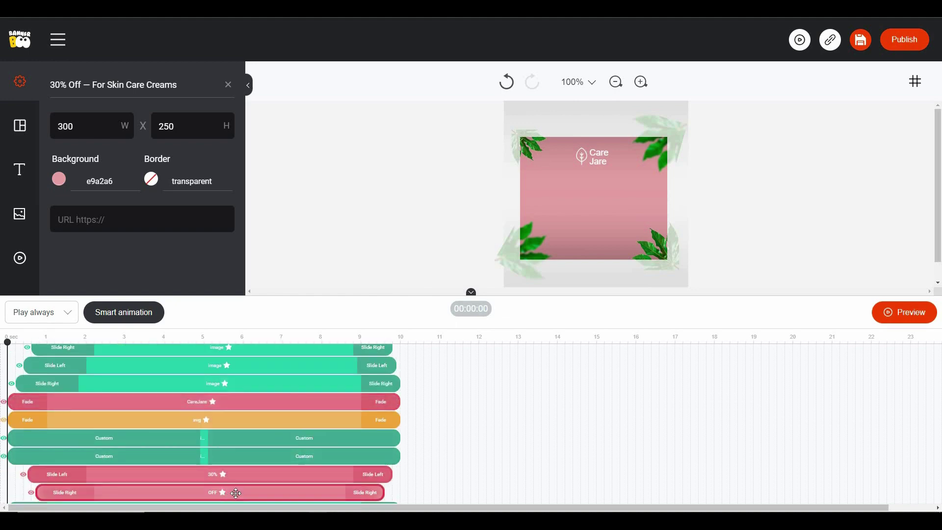
pyautogui.scroll(2, 311, 374)
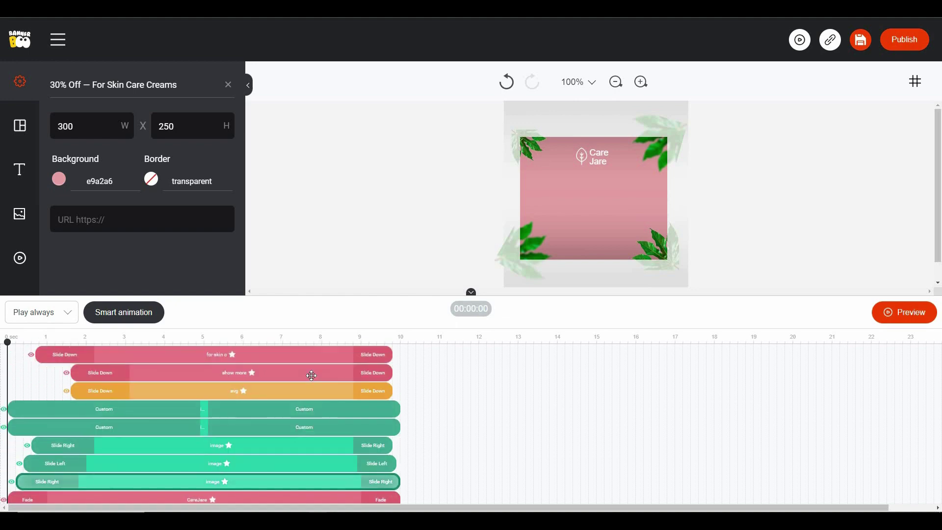
pyautogui.click(238, 373)
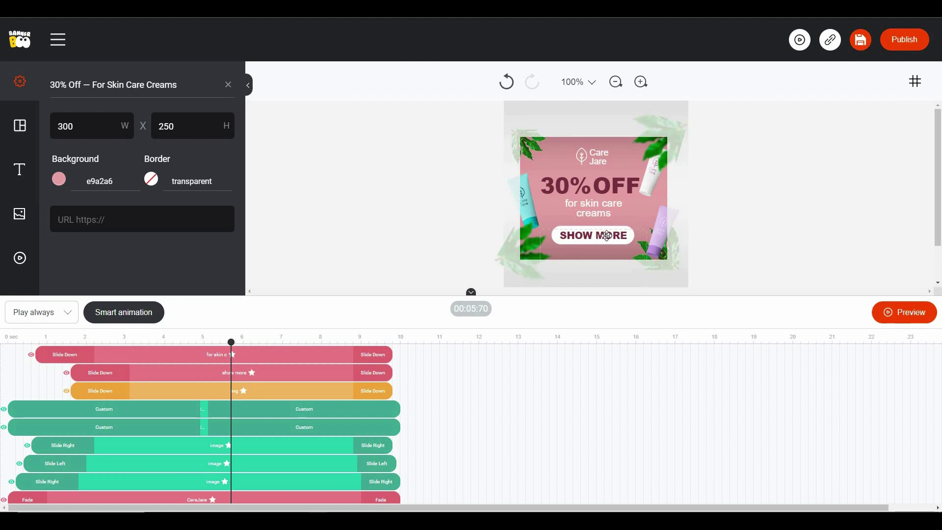
pyautogui.click(607, 236)
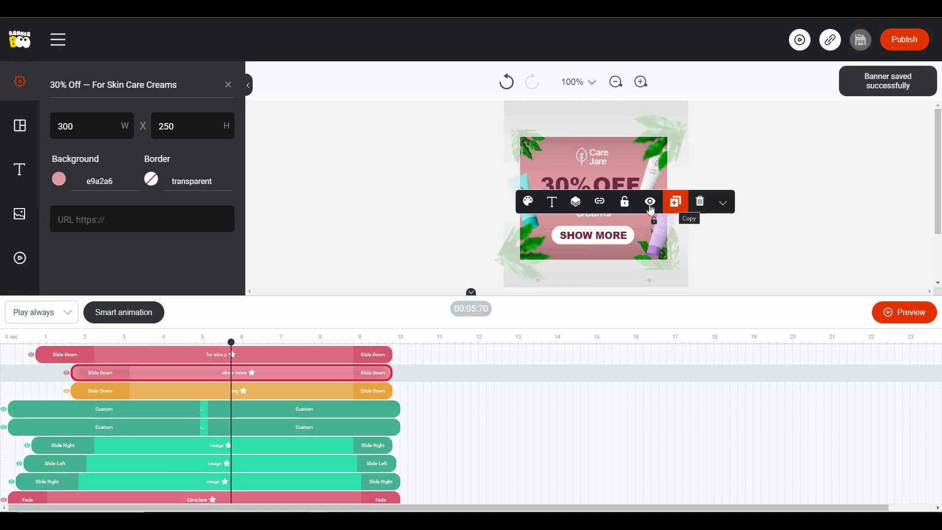
# Step: Lock the SHOW MORE button in place, deselect it, and bring up the grid settings
pyautogui.click(626, 210)
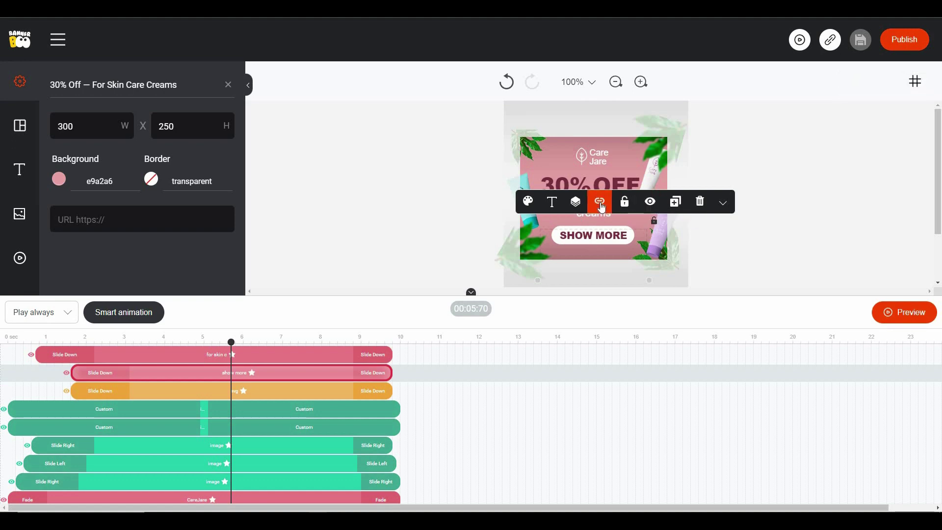
pyautogui.click(531, 207)
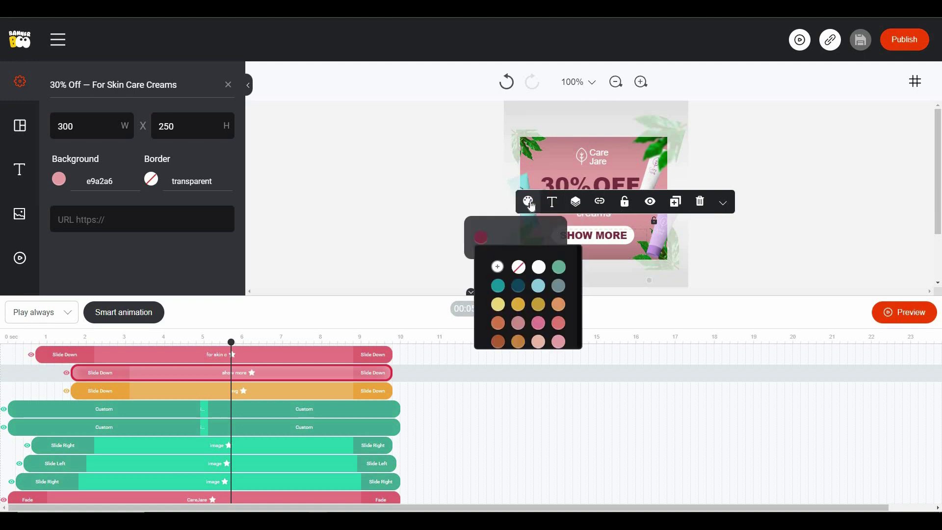
pyautogui.click(529, 203)
pyautogui.click(713, 244)
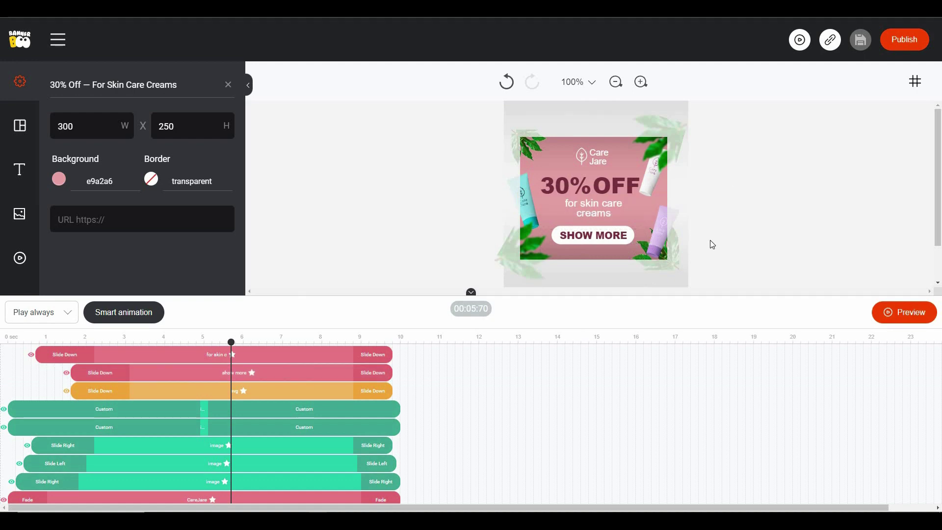
pyautogui.click(916, 83)
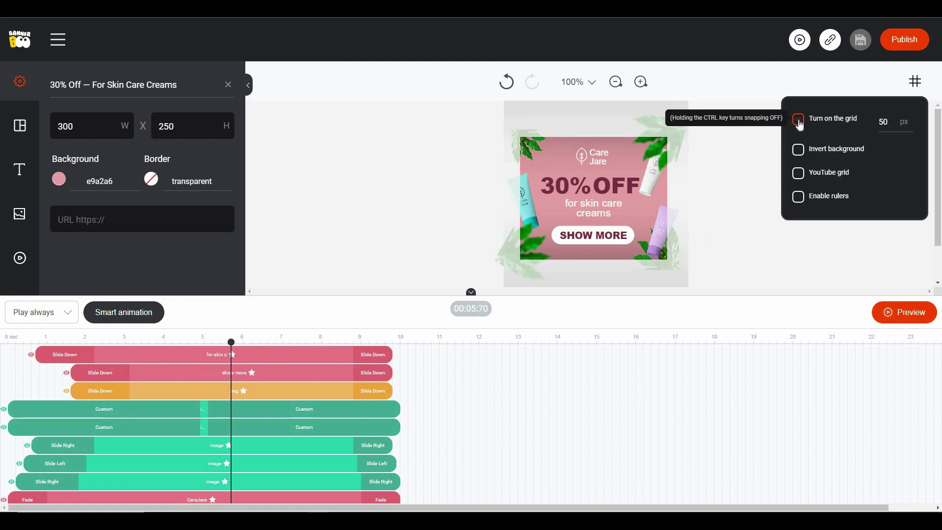
# Step: Turn on the dark-grey inverted background, leave the rulers off, and close the grid panel
pyautogui.click(800, 151)
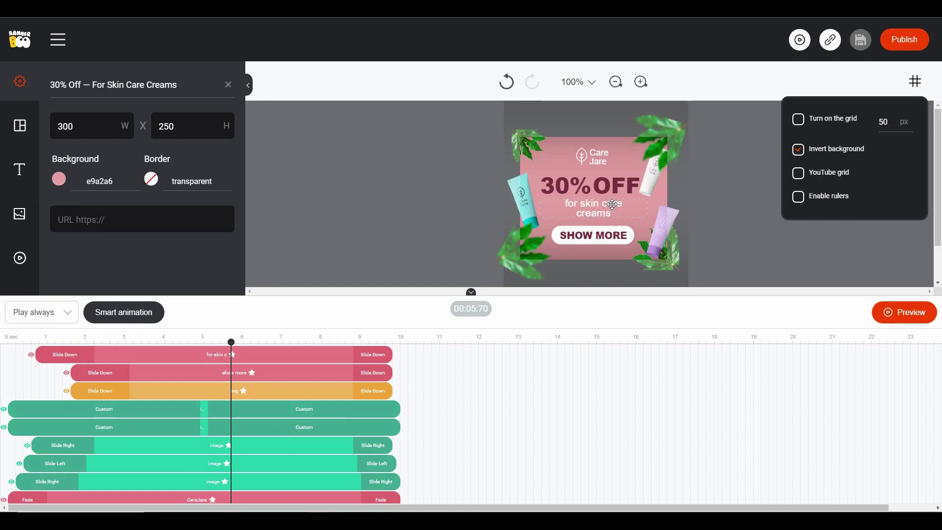
pyautogui.click(799, 175)
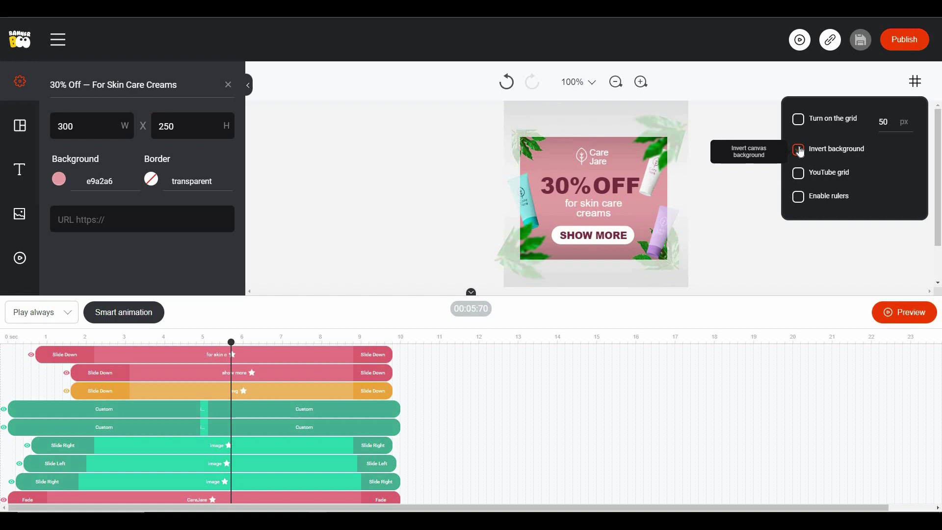
pyautogui.click(799, 198)
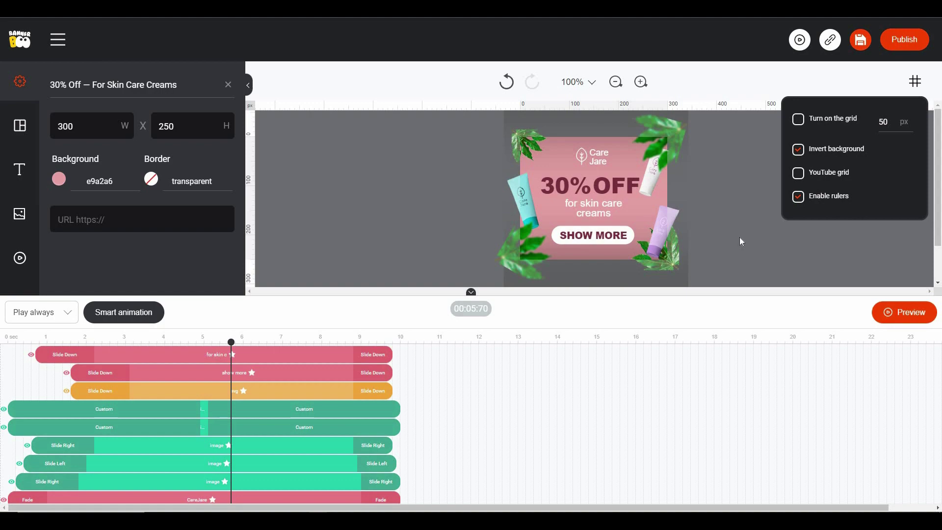
pyautogui.click(567, 180)
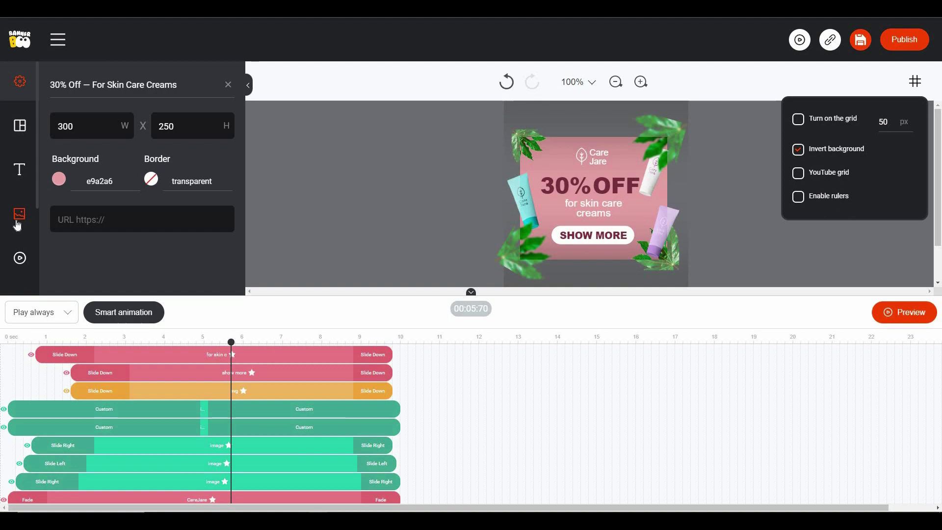
pyautogui.click(448, 291)
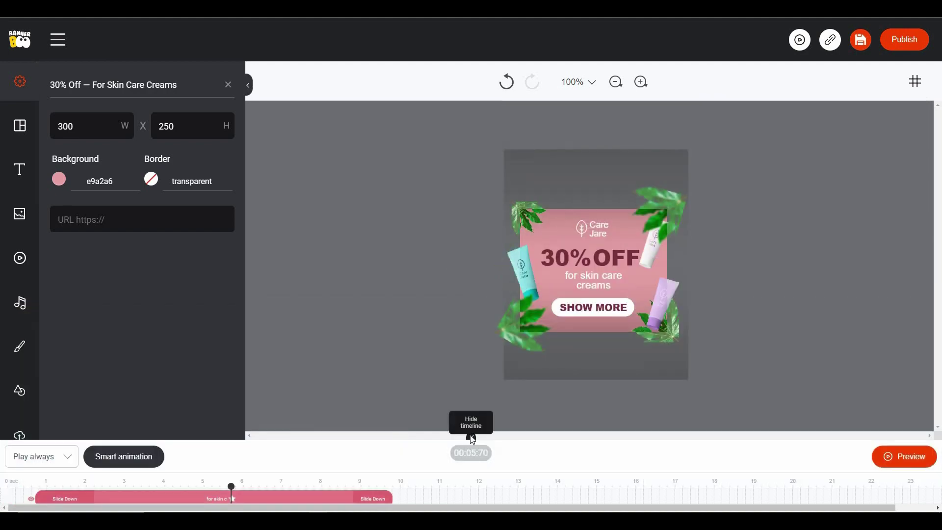
# Step: Hide the animation timeline and go to the banner templates panel
pyautogui.click(473, 438)
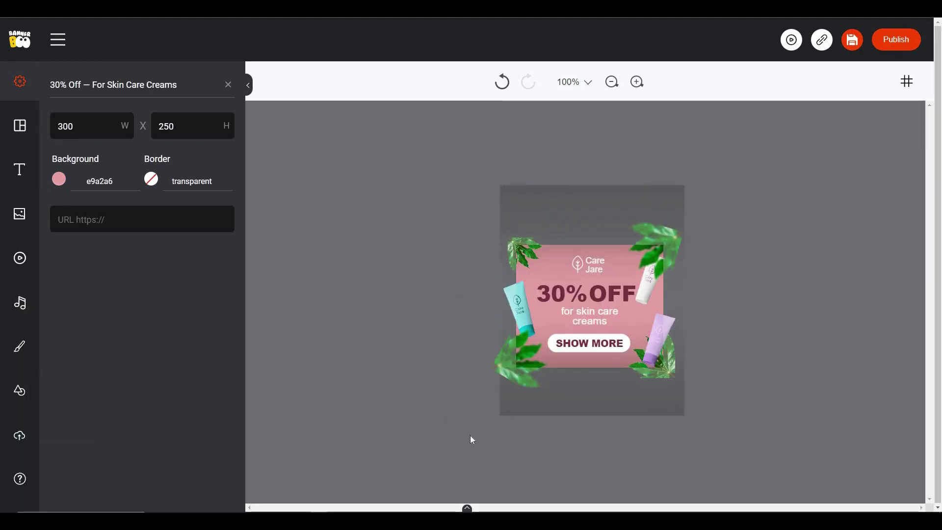
pyautogui.click(22, 83)
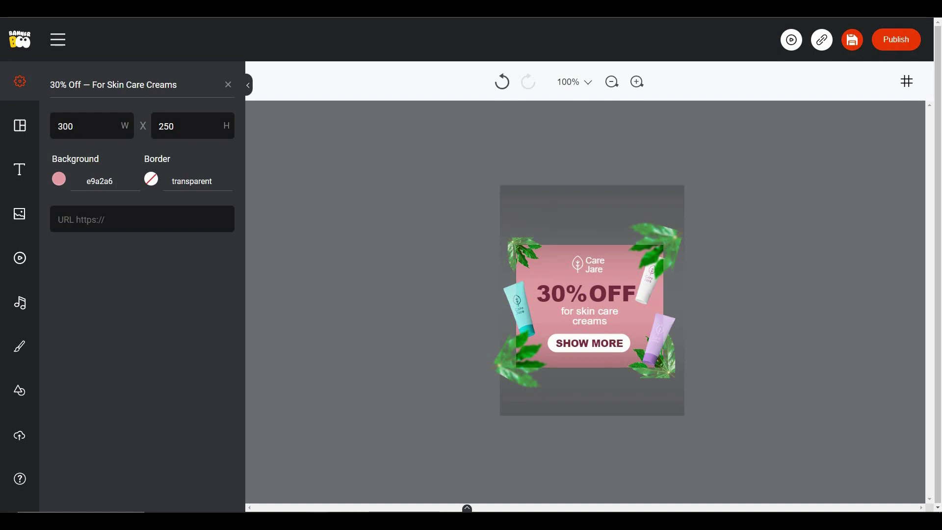
pyautogui.click(25, 129)
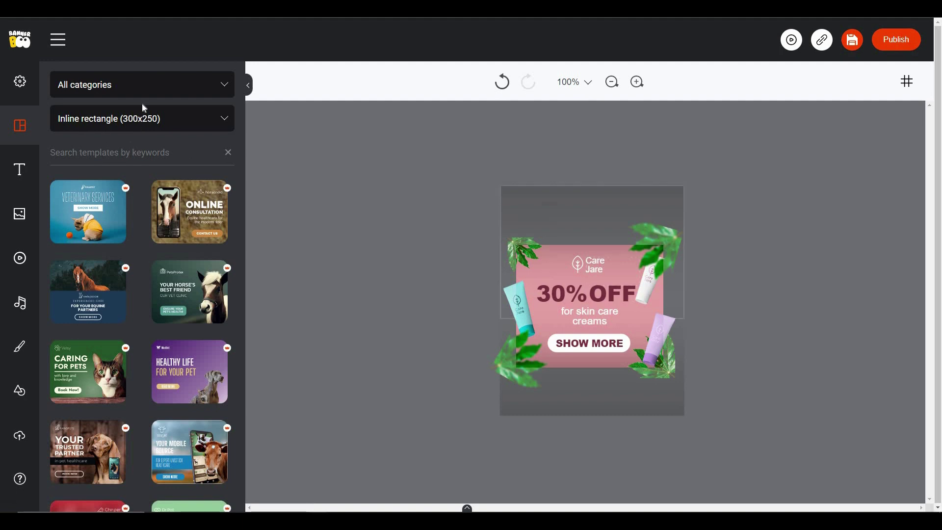
# Step: Filter the templates to Leaderboard (728x90) size, leaving the category unchanged
pyautogui.click(164, 90)
pyautogui.scroll(-5, 164, 91)
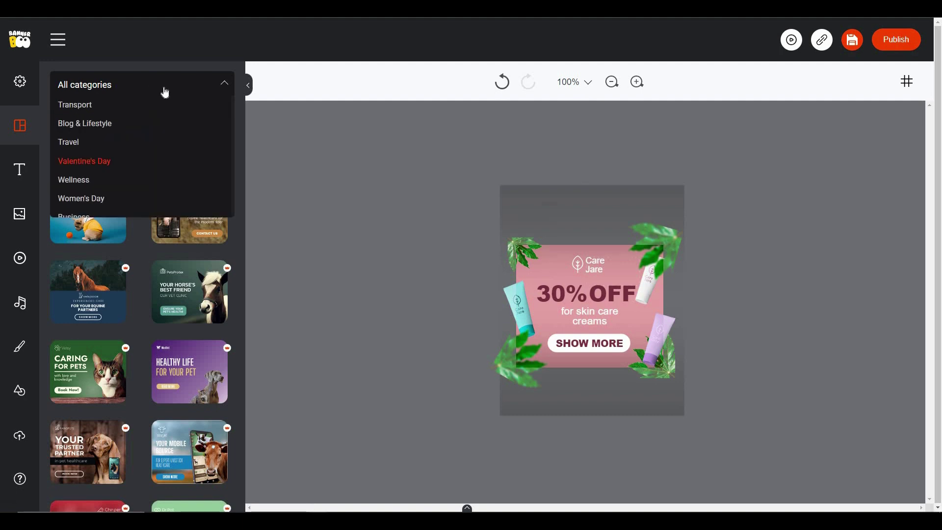
pyautogui.press('Escape')
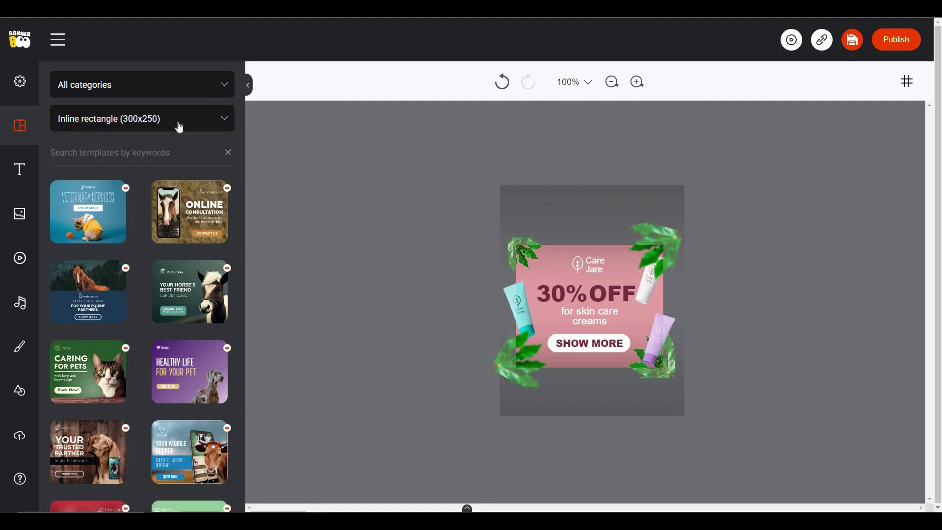
pyautogui.click(180, 127)
pyautogui.scroll(-1, 133, 181)
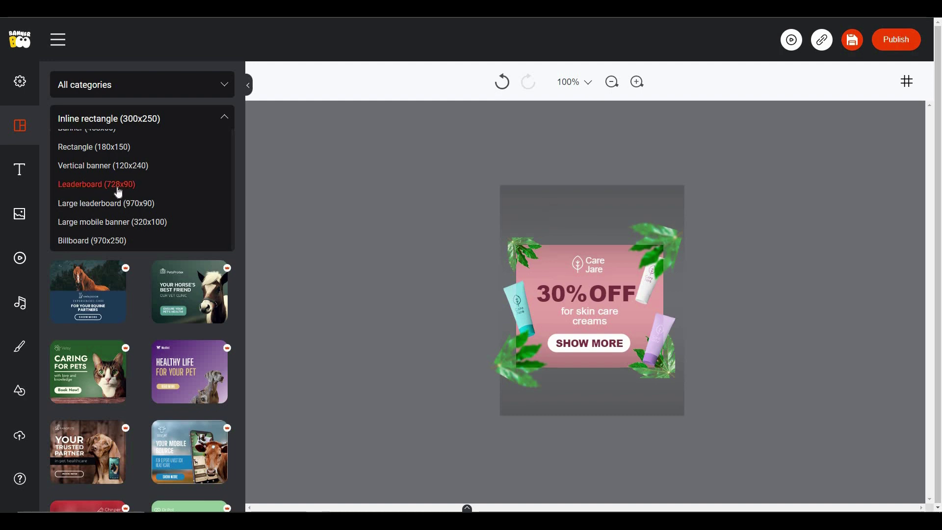
pyautogui.click(118, 189)
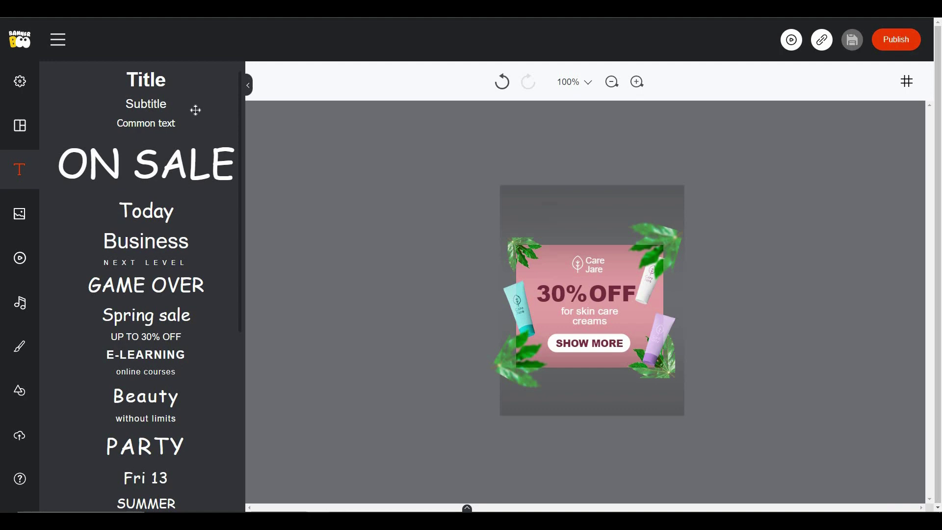
# Step: Browse the stock photo library, then switch to the Pexels stock video clips
pyautogui.scroll(-6, 185, 305)
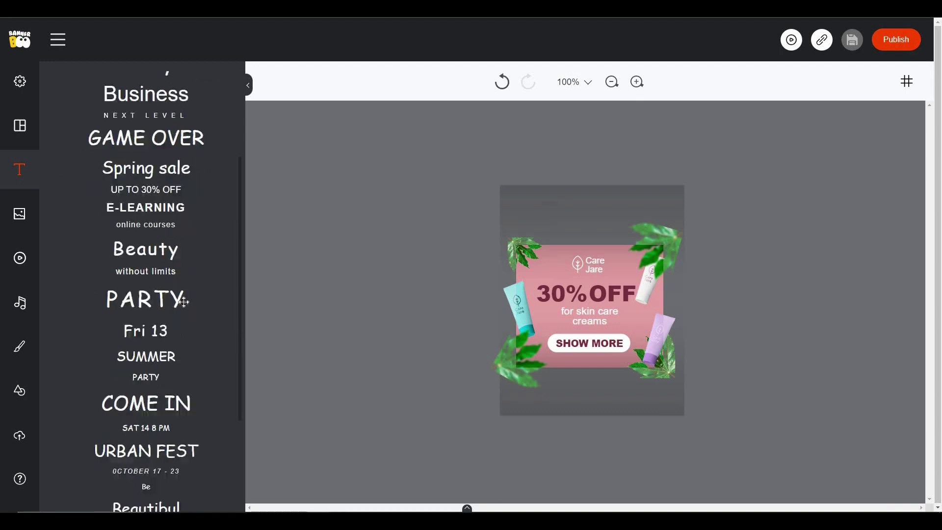
pyautogui.click(19, 218)
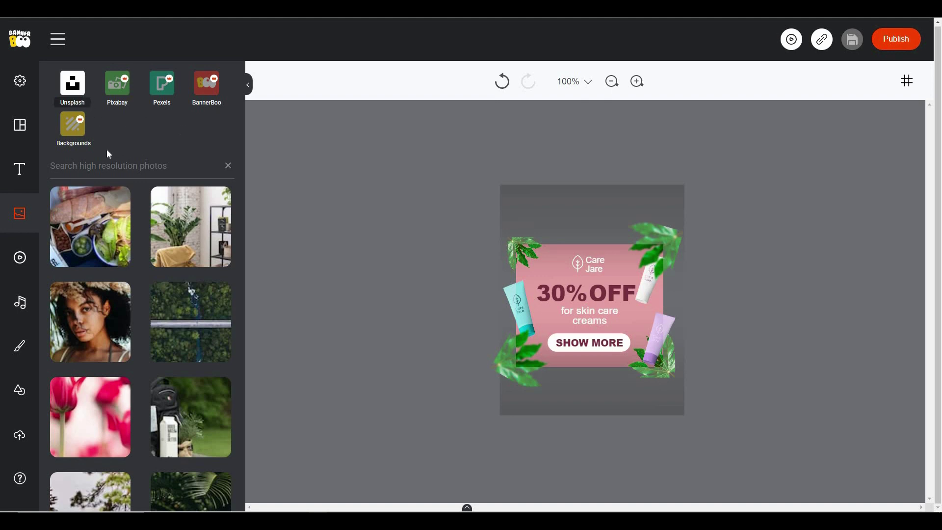
pyautogui.click(20, 258)
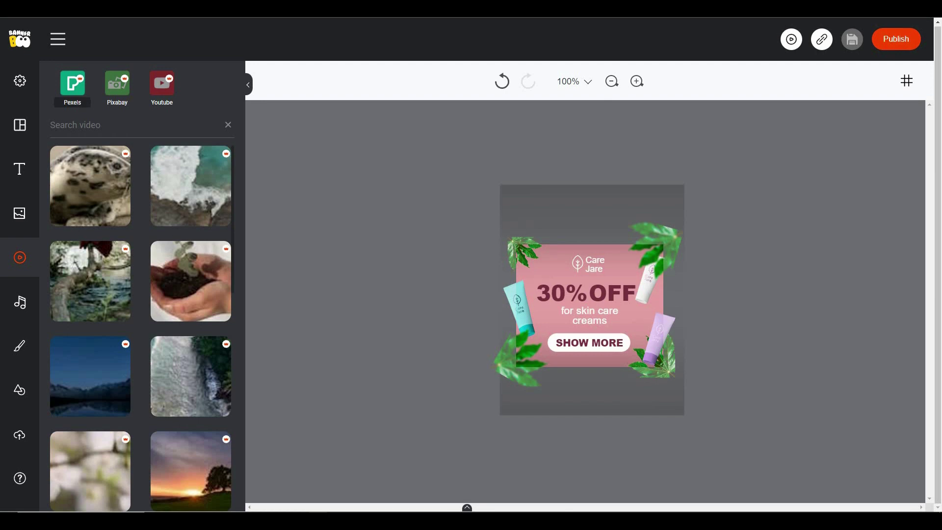
# Step: Browse the audio tracks and preset colour palettes, then bring up the vector shapes library
pyautogui.scroll(-5, 122, 314)
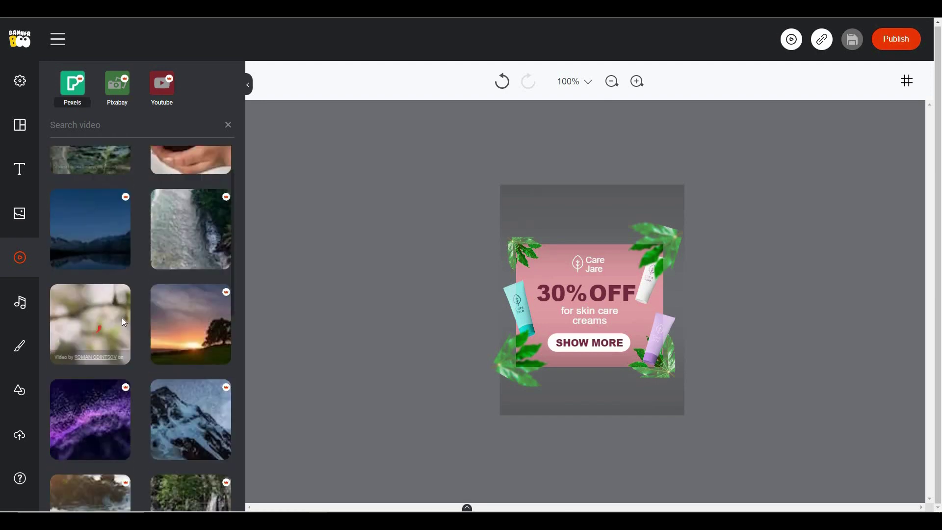
pyautogui.click(19, 302)
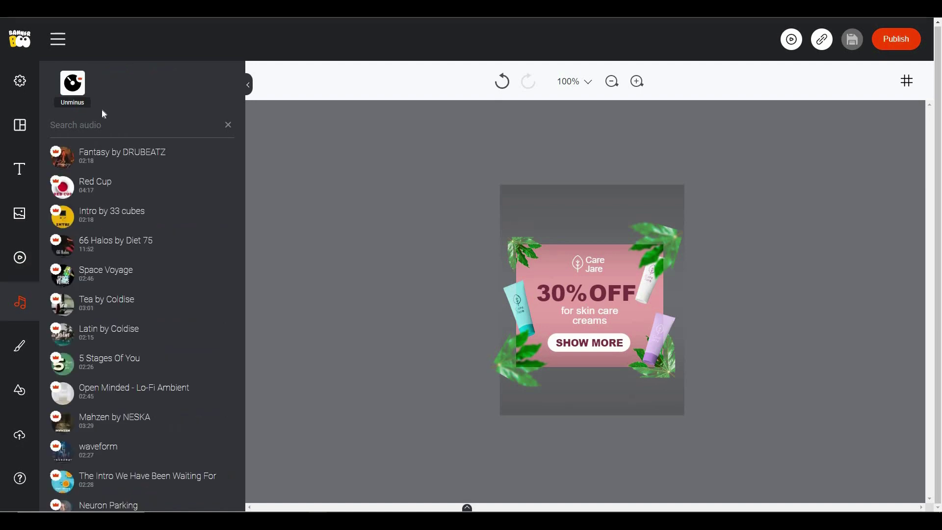
pyautogui.click(20, 346)
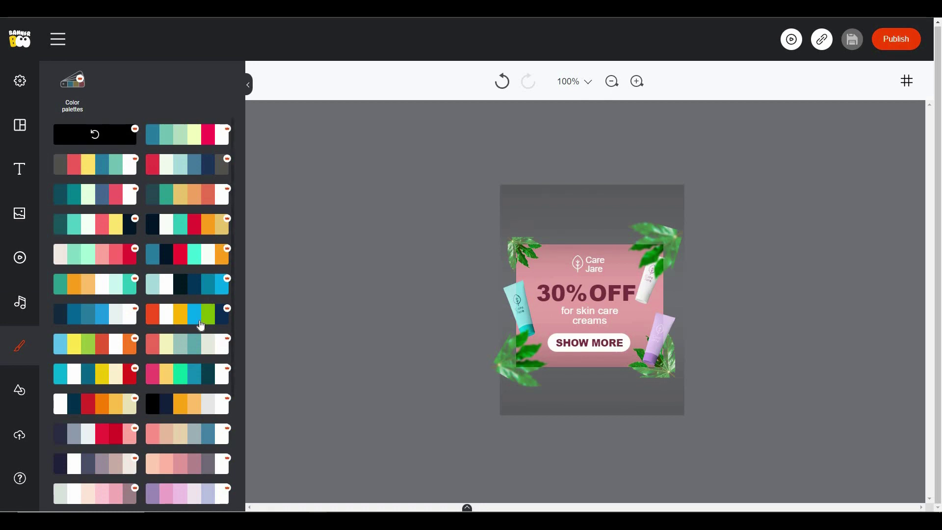
pyautogui.scroll(-4, 200, 328)
pyautogui.scroll(-3, 199, 332)
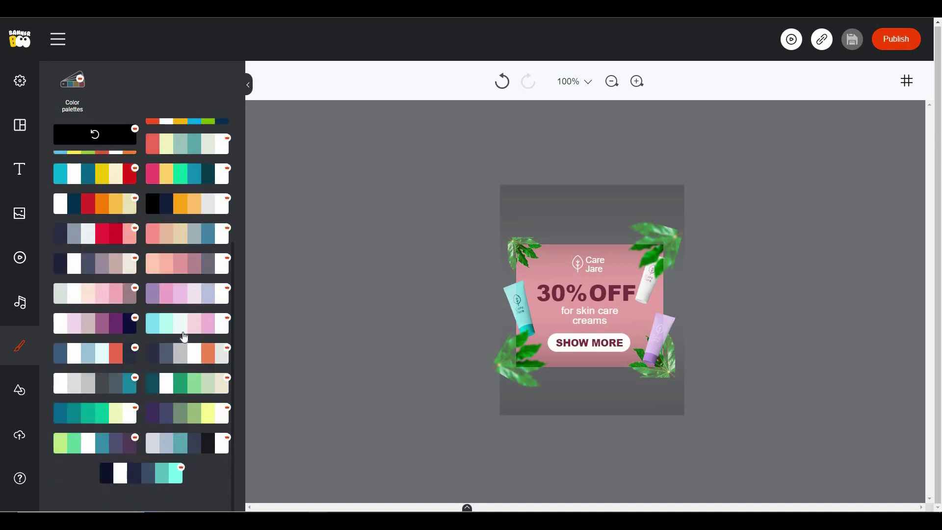
pyautogui.click(22, 392)
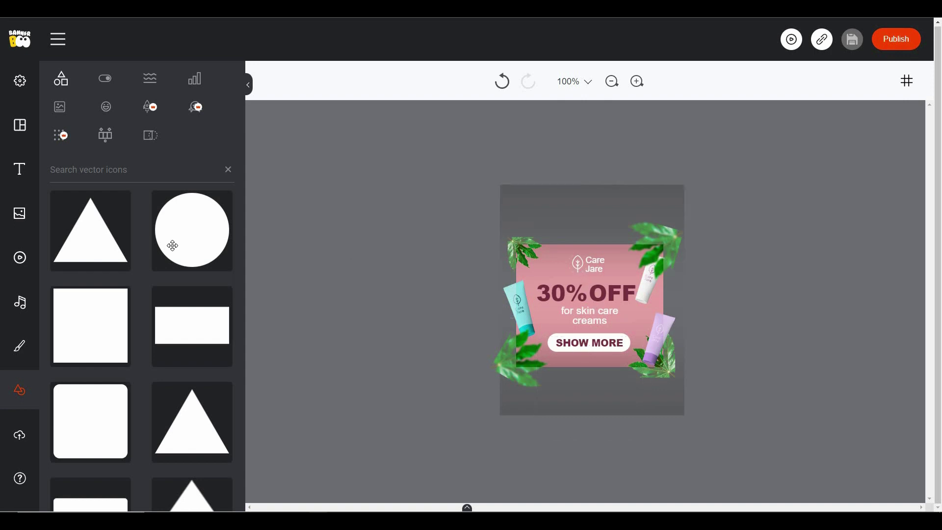
# Step: Look through the ready-made button shapes, then open the empty upload-your-own-assets panel
pyautogui.scroll(-2, 149, 295)
pyautogui.scroll(-5, 146, 289)
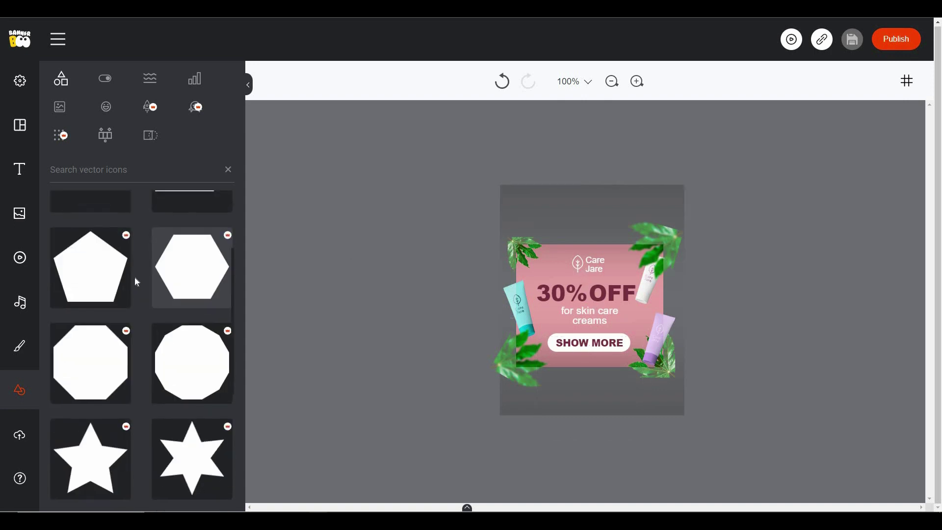
pyautogui.scroll(2, 74, 203)
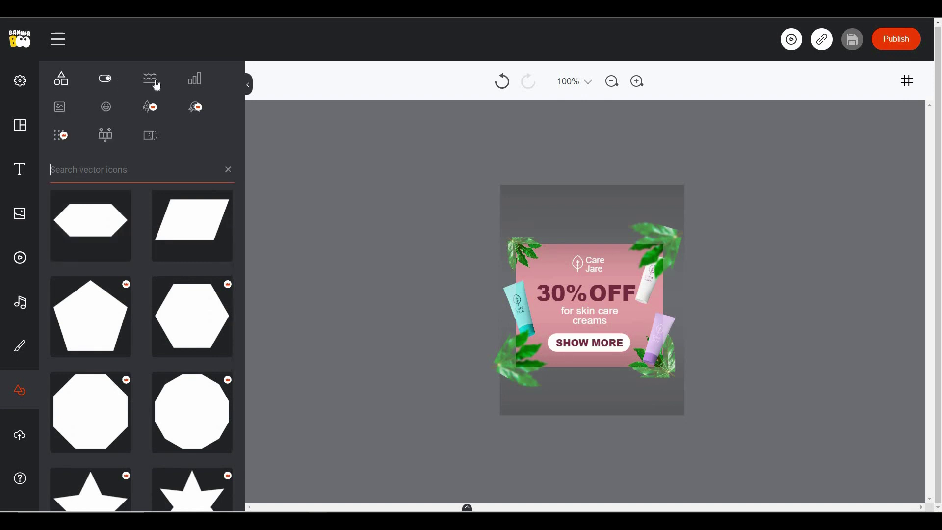
pyautogui.click(105, 82)
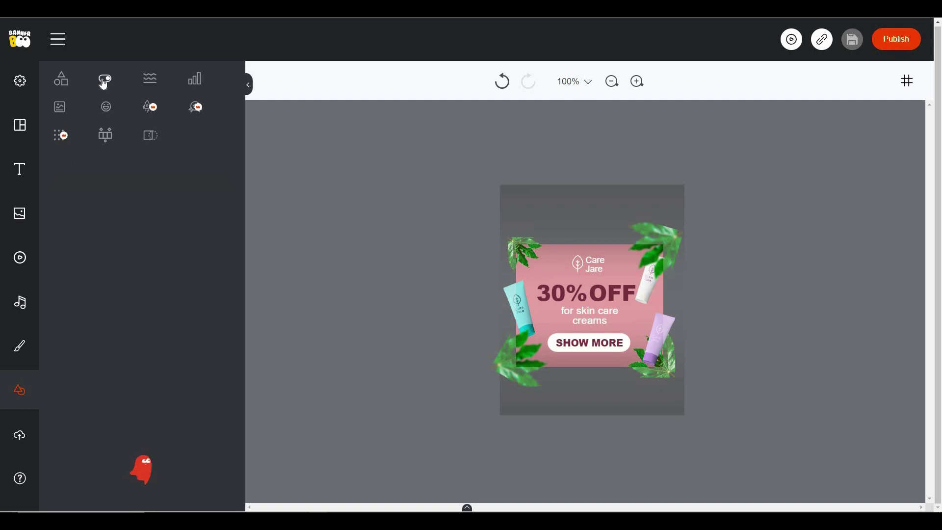
pyautogui.scroll(-2, 127, 274)
pyautogui.scroll(-2, 109, 396)
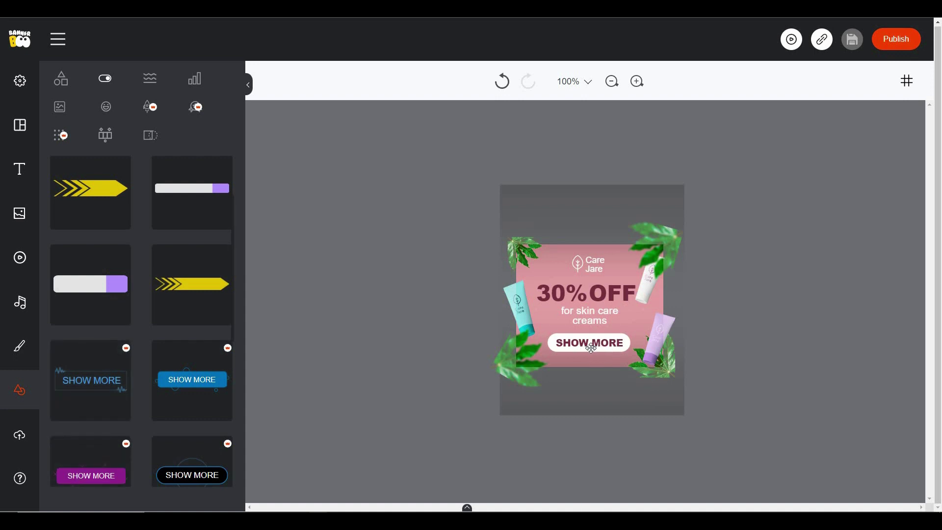
pyautogui.click(19, 435)
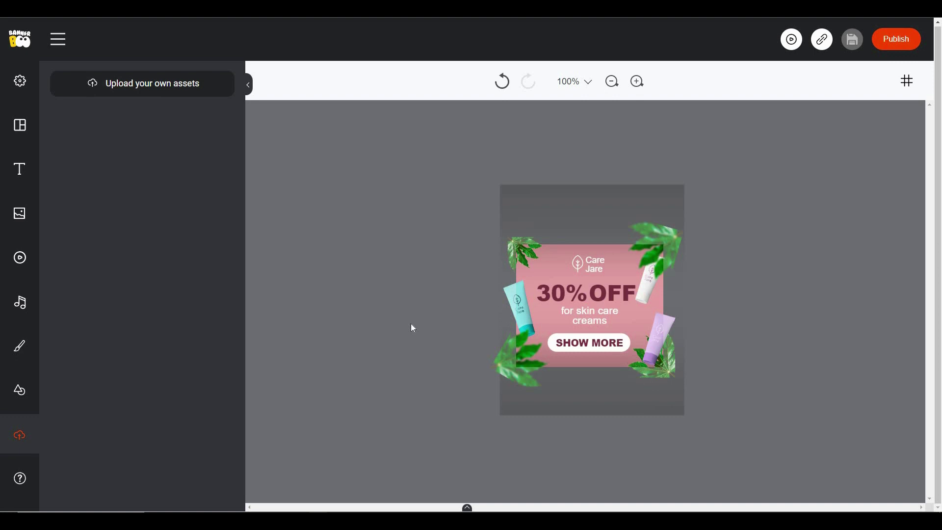
# Step: Open and enlarge the timeline, inspect the button, subtitle and logo tracks, then preview once
pyautogui.click(468, 509)
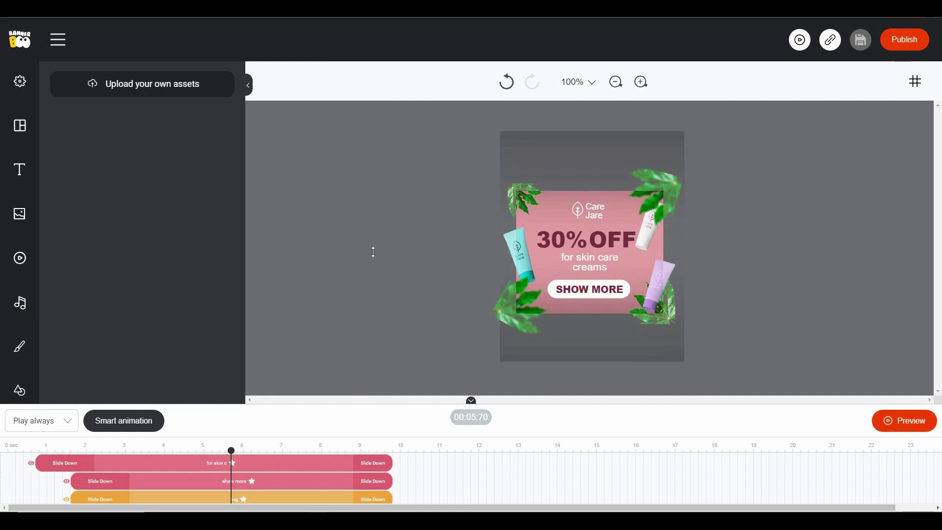
pyautogui.moveTo(374, 252); pyautogui.dragTo(374, 252)
pyautogui.click(245, 330)
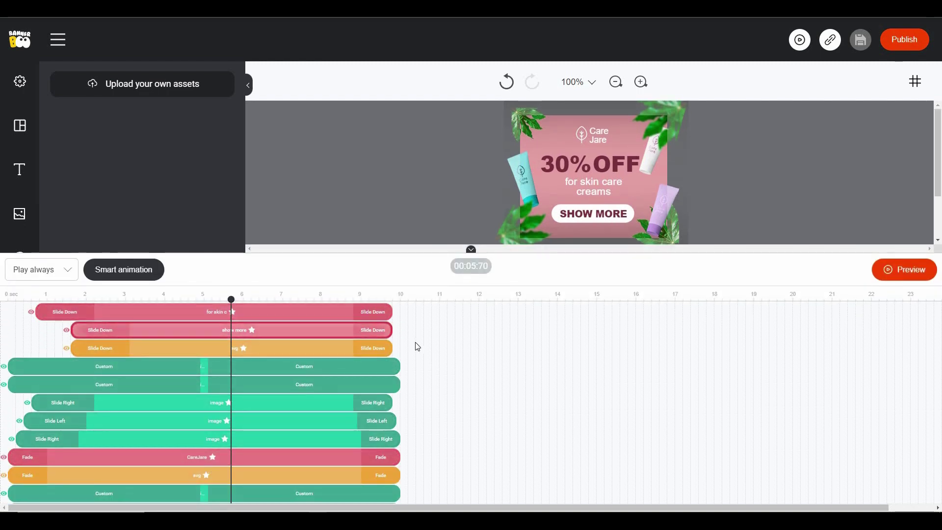
pyautogui.click(222, 312)
pyautogui.click(246, 331)
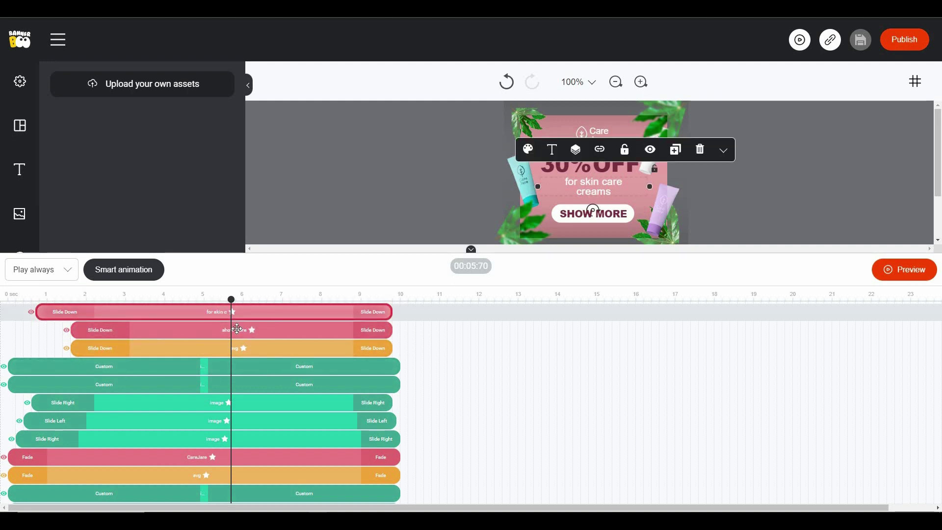
pyautogui.click(193, 460)
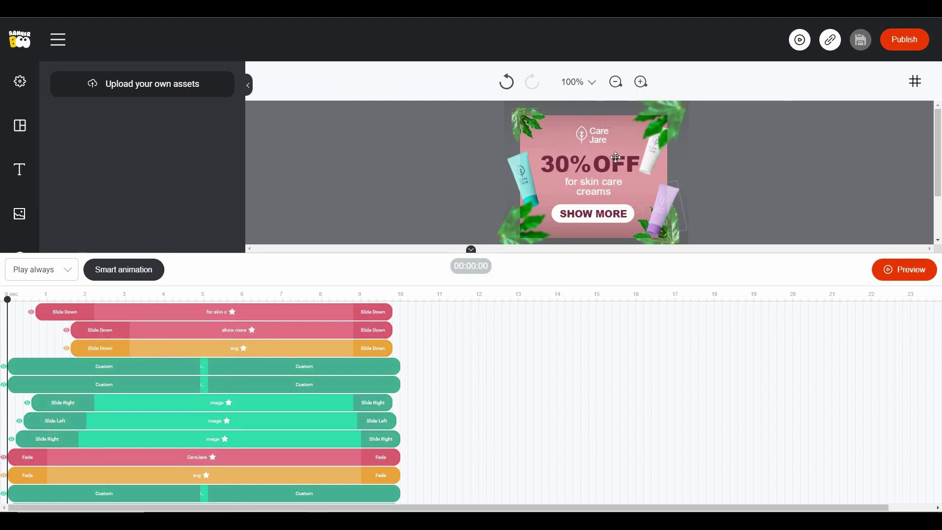
pyautogui.click(898, 271)
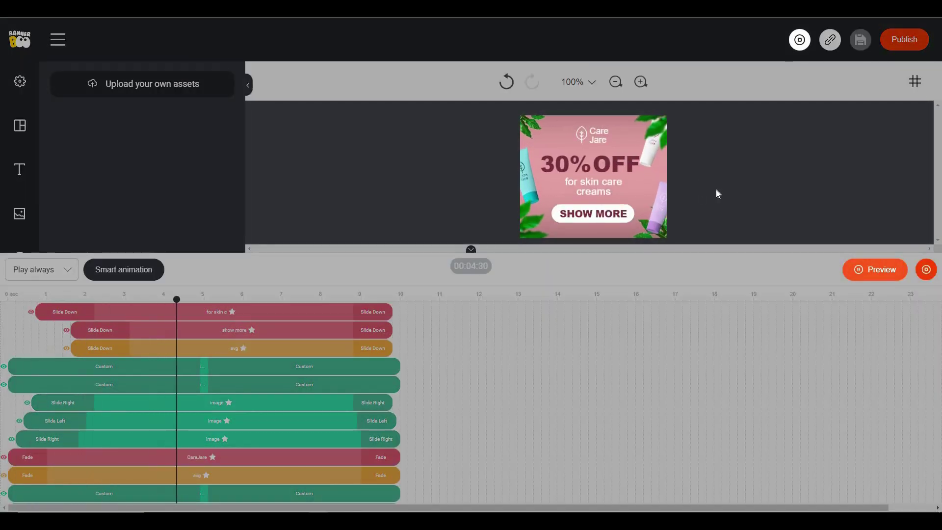
pyautogui.click(780, 170)
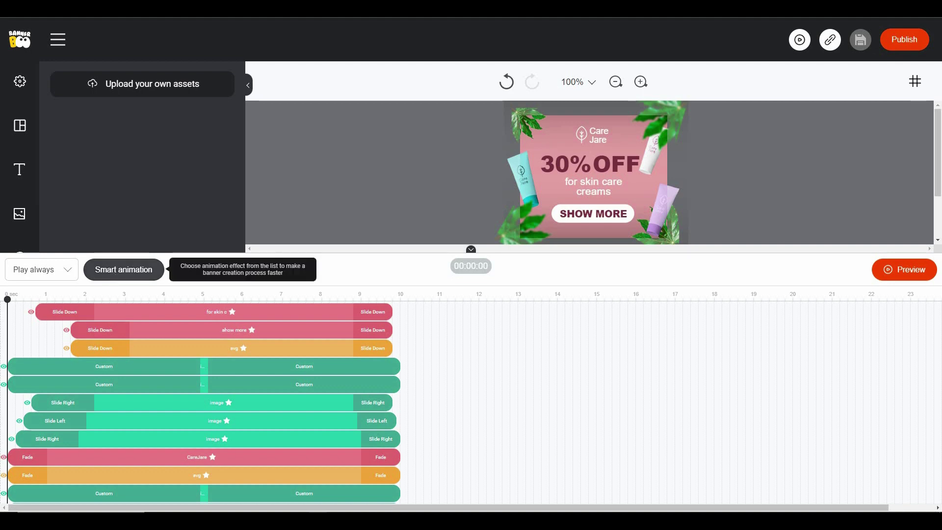
pyautogui.click(115, 278)
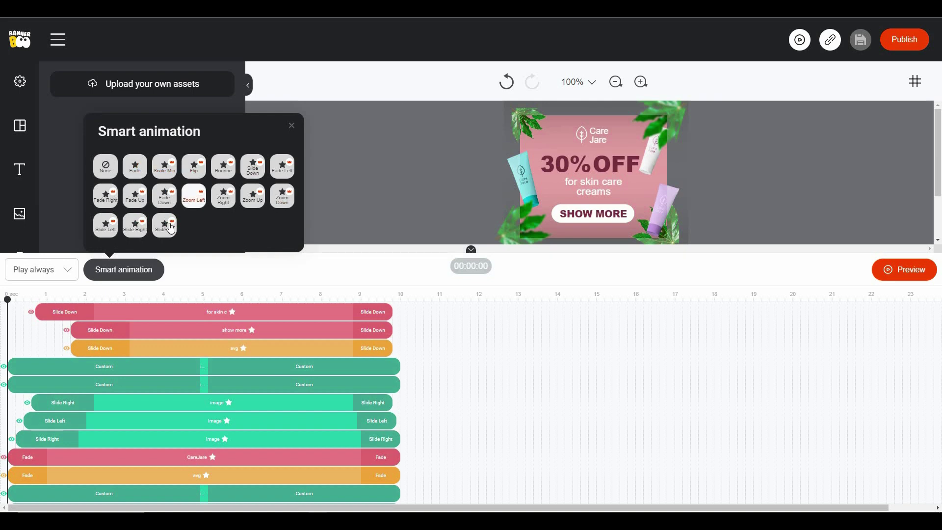
pyautogui.click(190, 269)
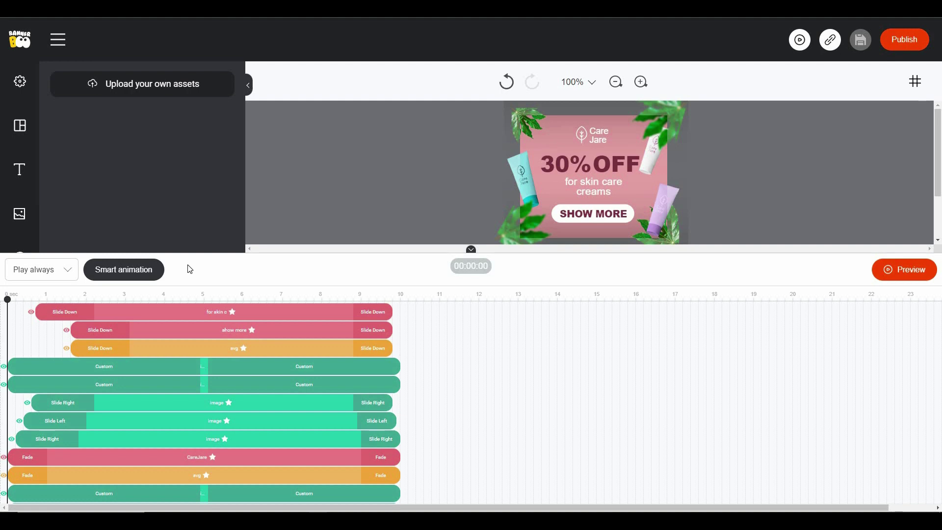
pyautogui.click(196, 331)
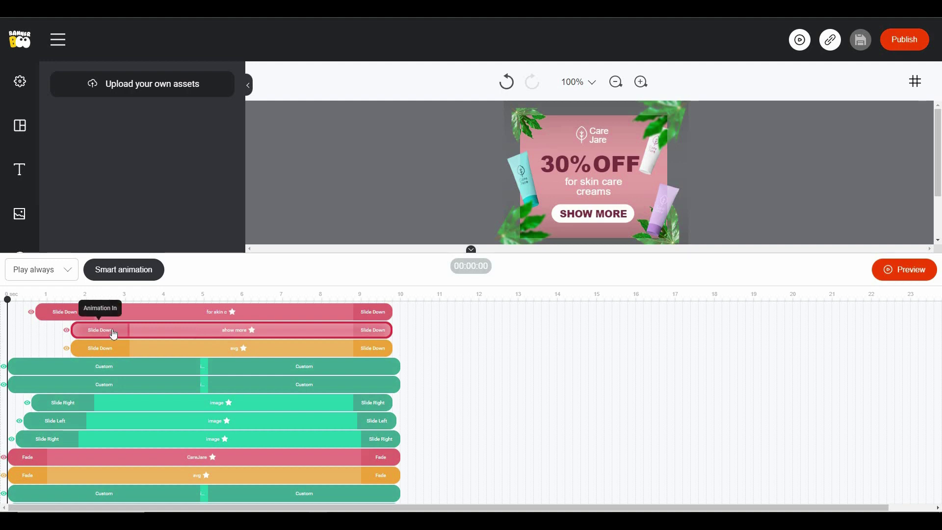
# Step: Give the SHOW MORE button a Fade Left entrance and Fade Right exit, then preview it
pyautogui.click(385, 334)
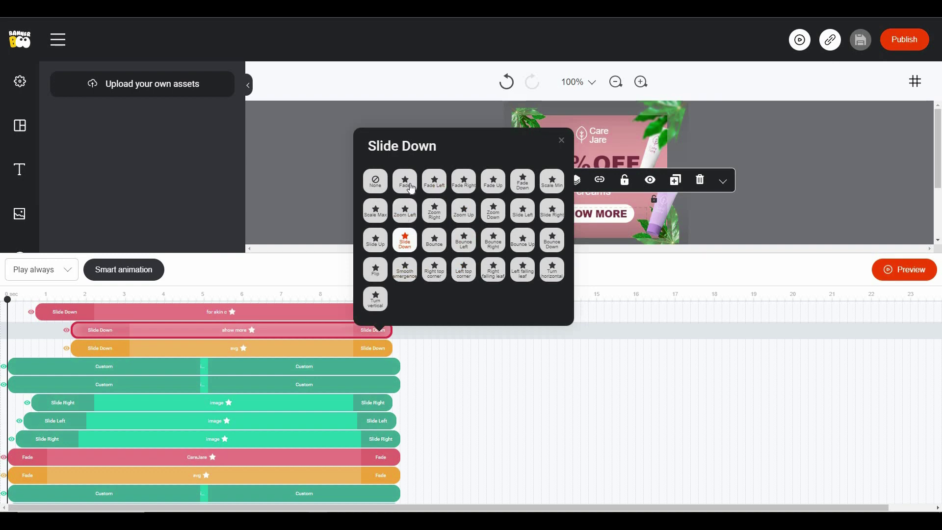
pyautogui.click(84, 336)
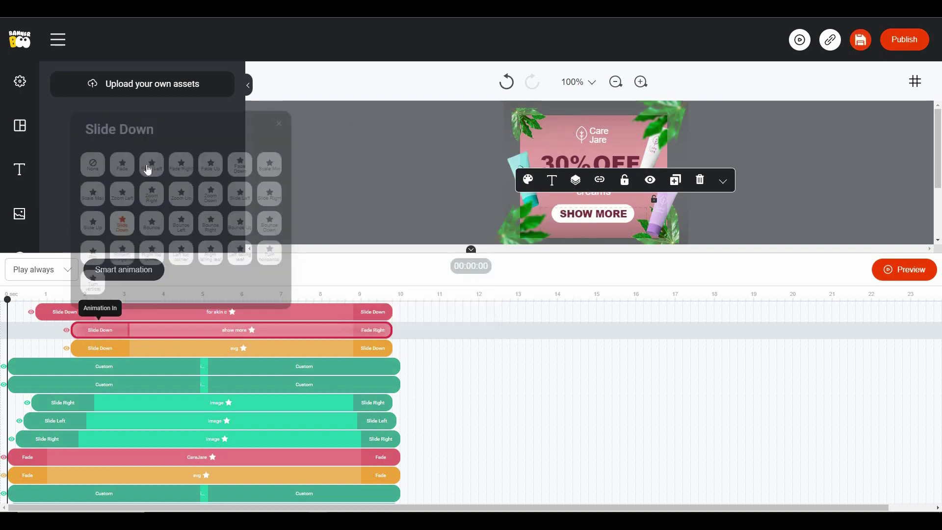
pyautogui.click(150, 170)
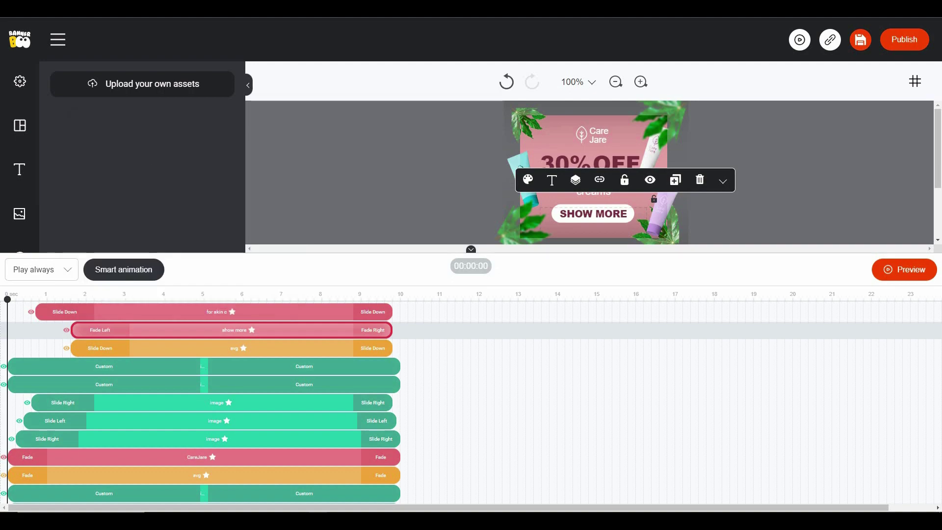
pyautogui.click(904, 269)
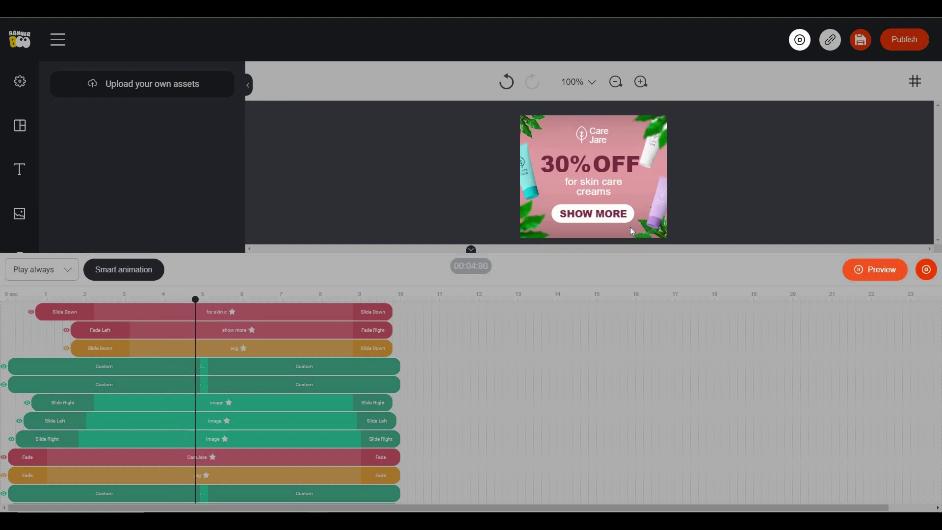
pyautogui.click(406, 242)
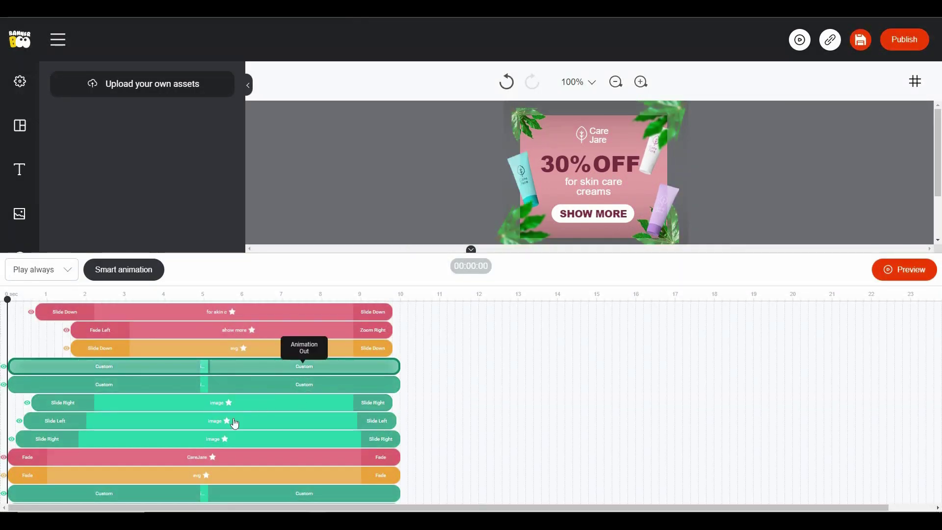
pyautogui.scroll(-2, 249, 440)
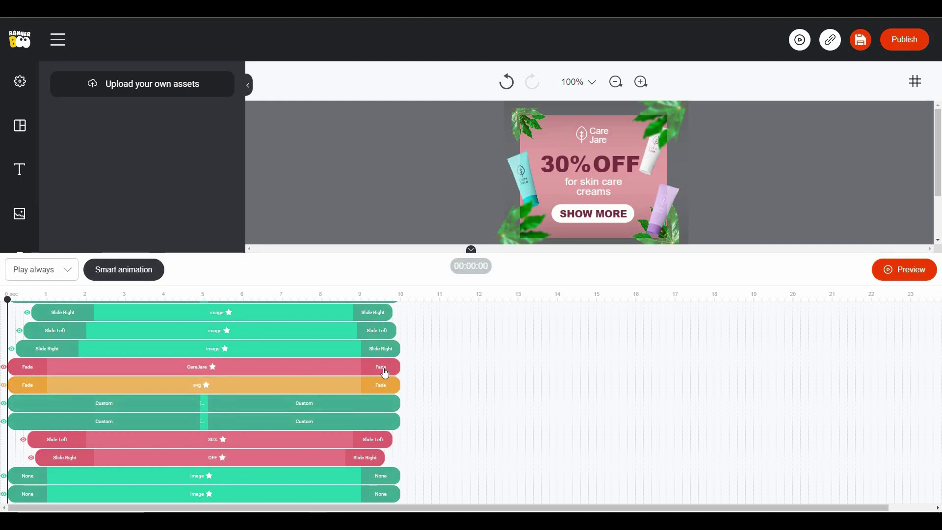
# Step: Check the Play always option, save the banner, and open the Publish export formats
pyautogui.click(61, 274)
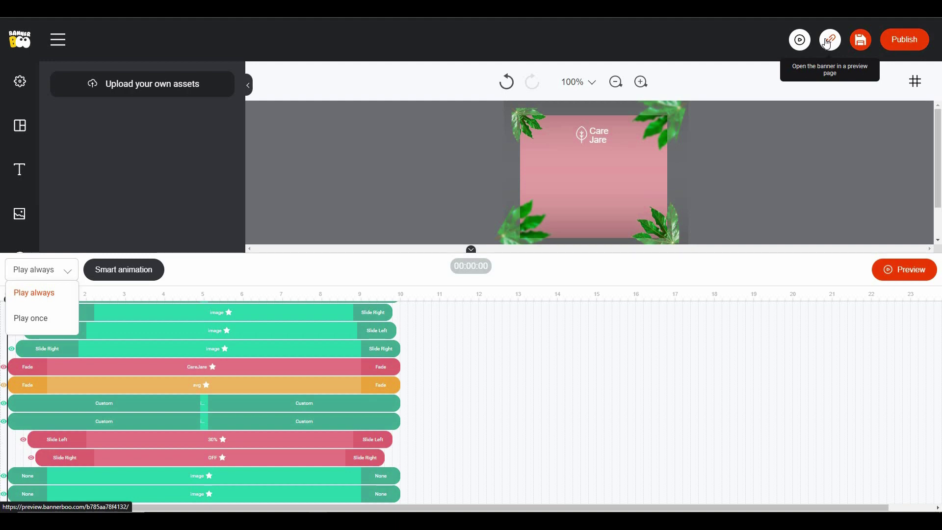
pyautogui.click(867, 48)
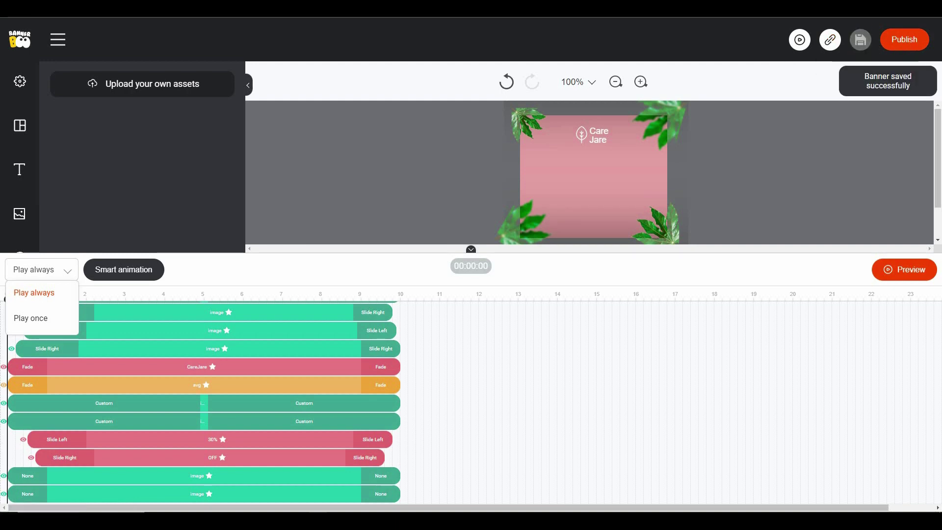
pyautogui.click(911, 46)
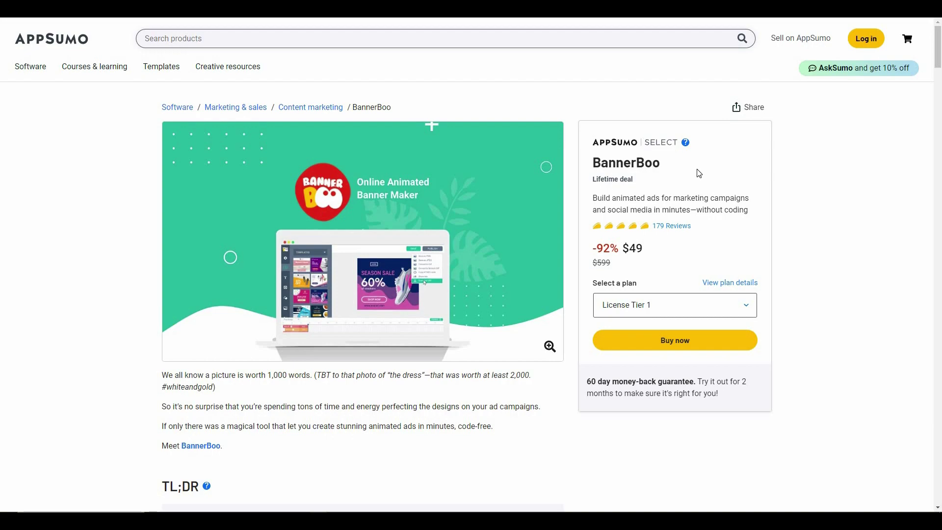
pyautogui.scroll(-20, 338, 294)
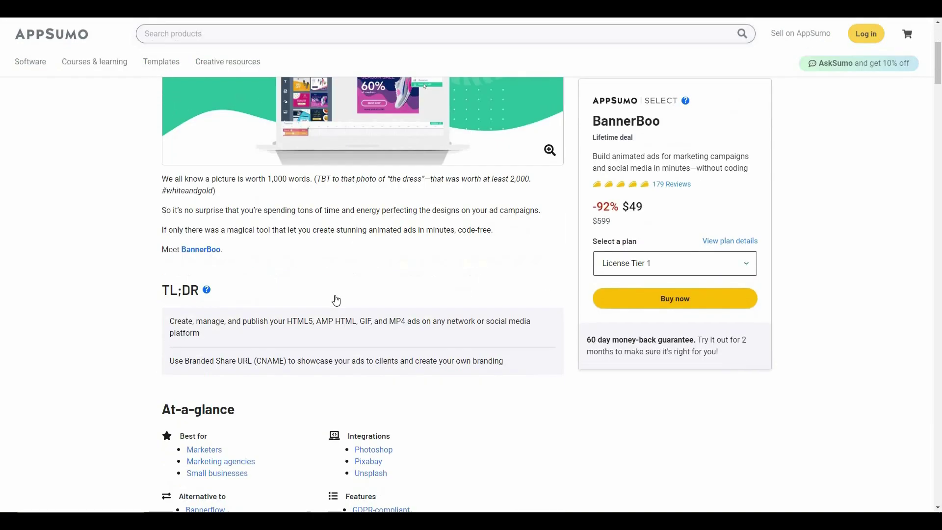
pyautogui.scroll(-20, 341, 284)
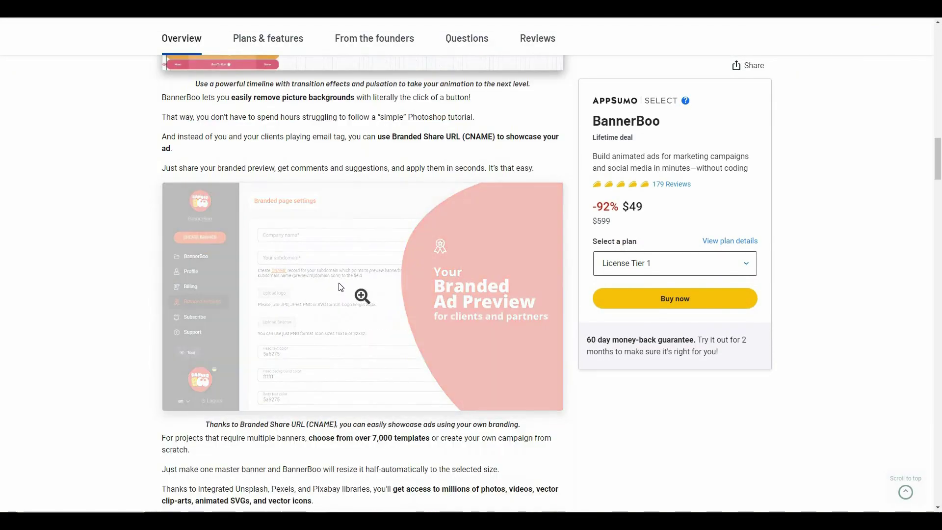
pyautogui.scroll(-10, 338, 291)
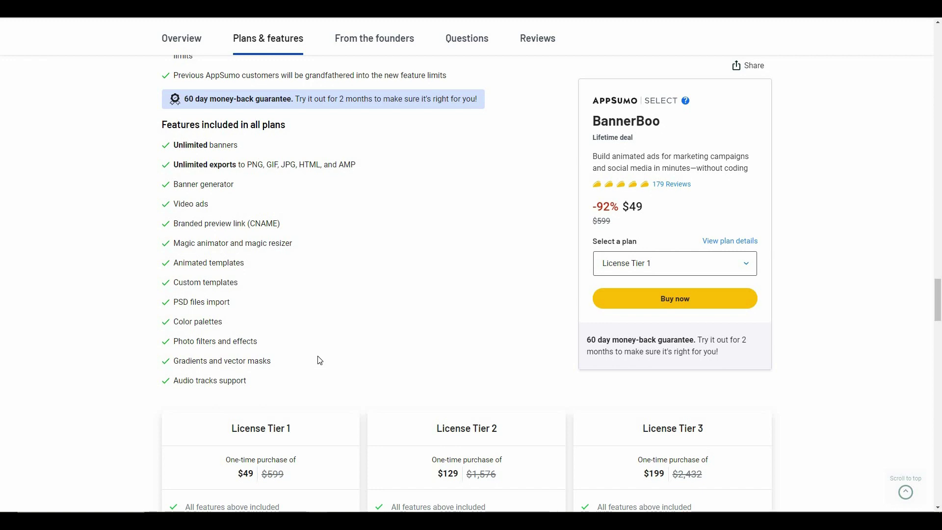
pyautogui.scroll(-4, 314, 294)
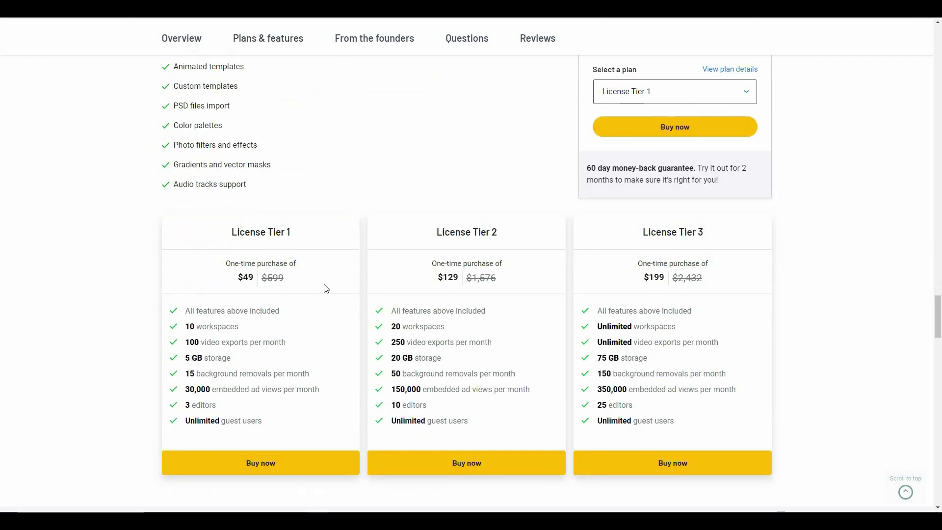
pyautogui.scroll(10, 326, 288)
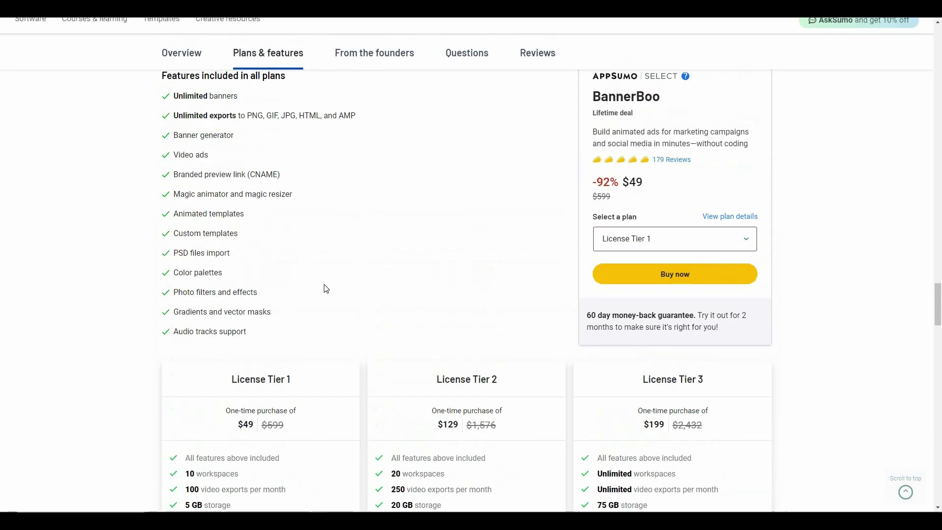
pyautogui.scroll(15, 327, 288)
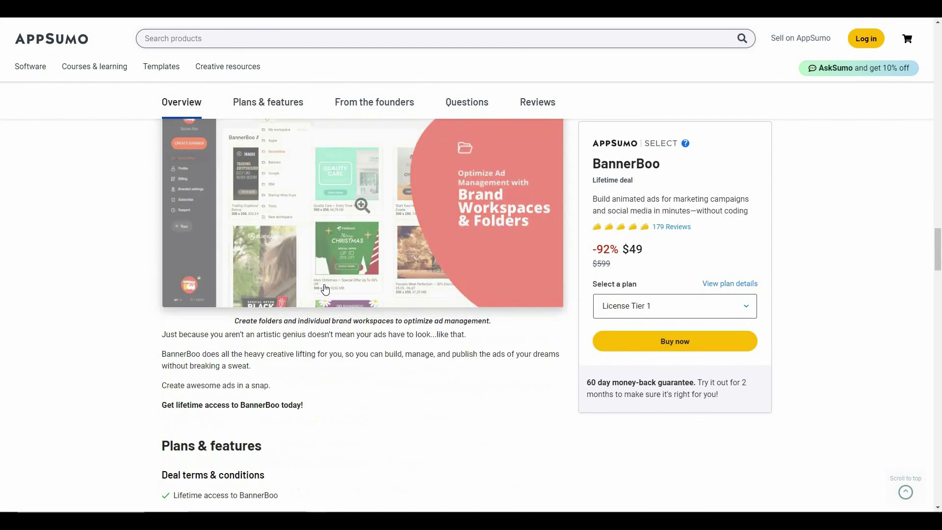
pyautogui.scroll(12, 325, 288)
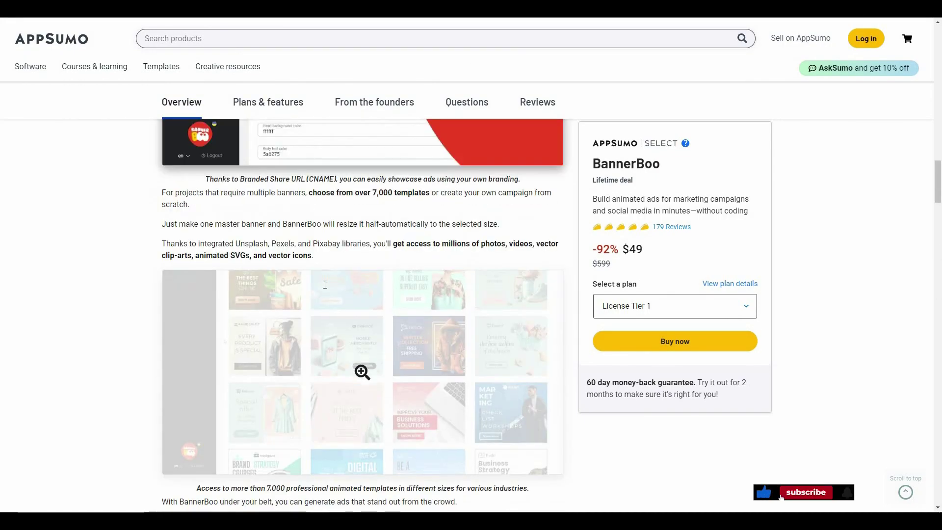
pyautogui.scroll(15, 325, 288)
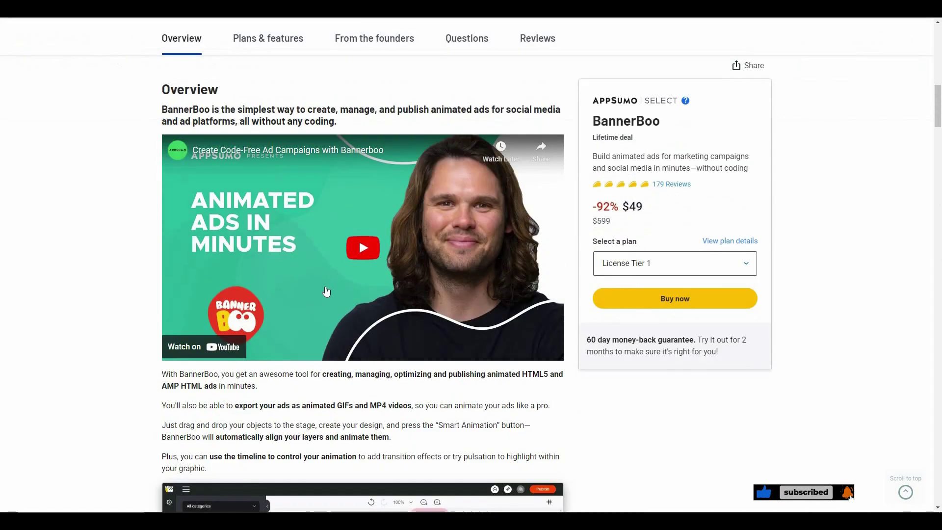
pyautogui.scroll(3, 686, 271)
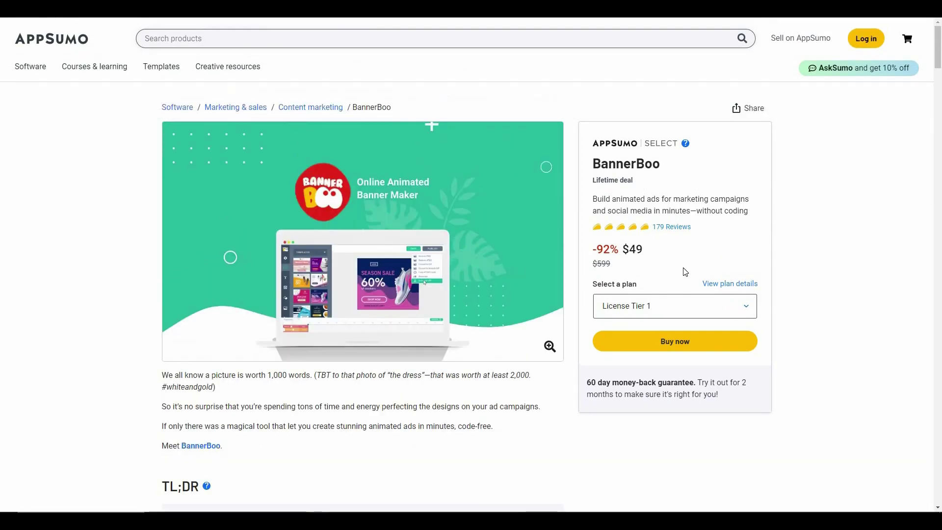